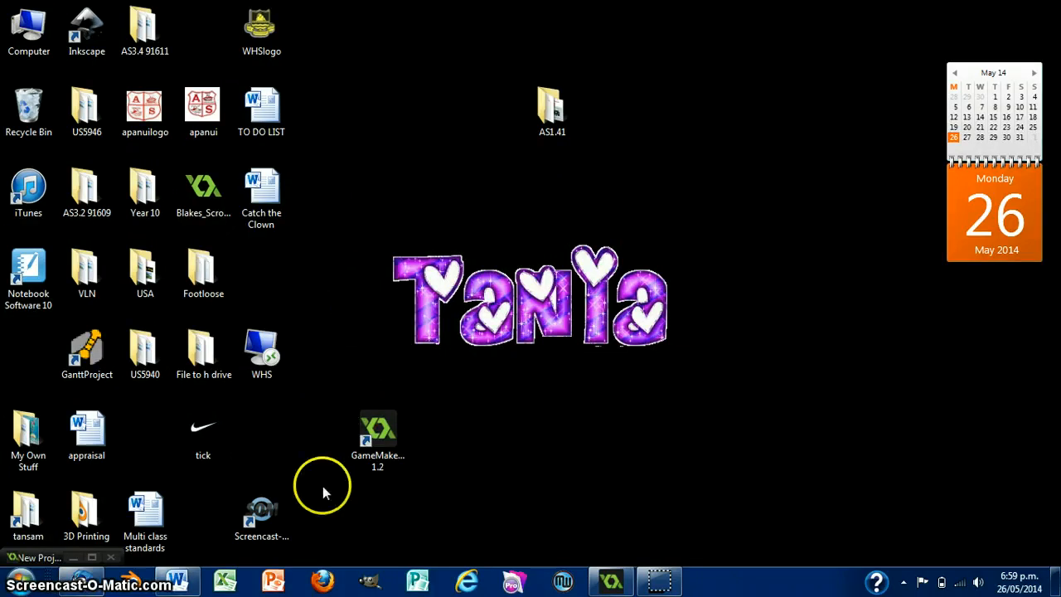
Open the recent project Clown_Game in GameMaker and close the news page and the compile messages.
left_click(611, 580)
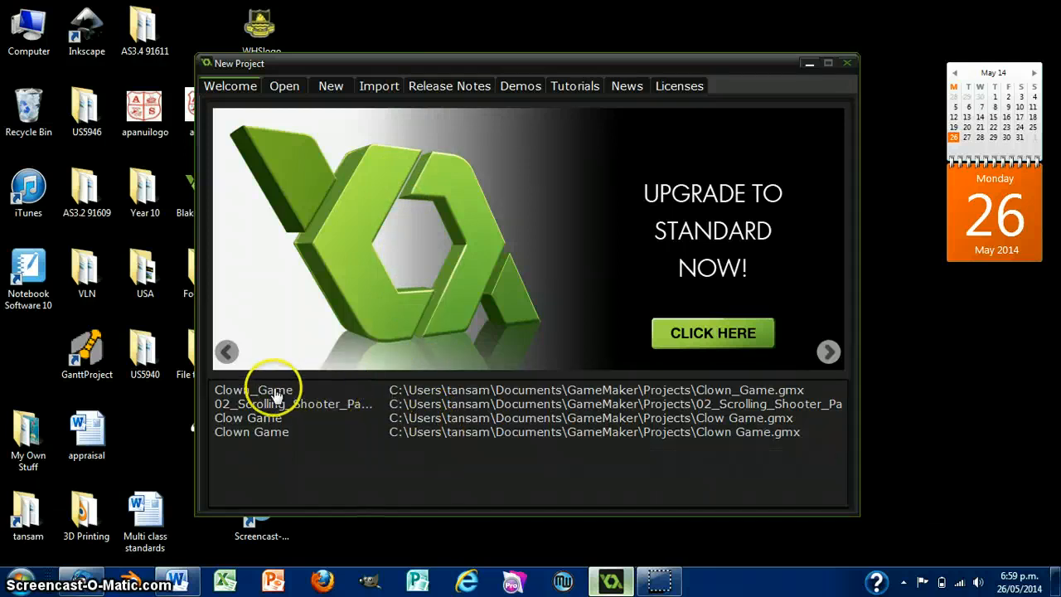
double_click(445, 391)
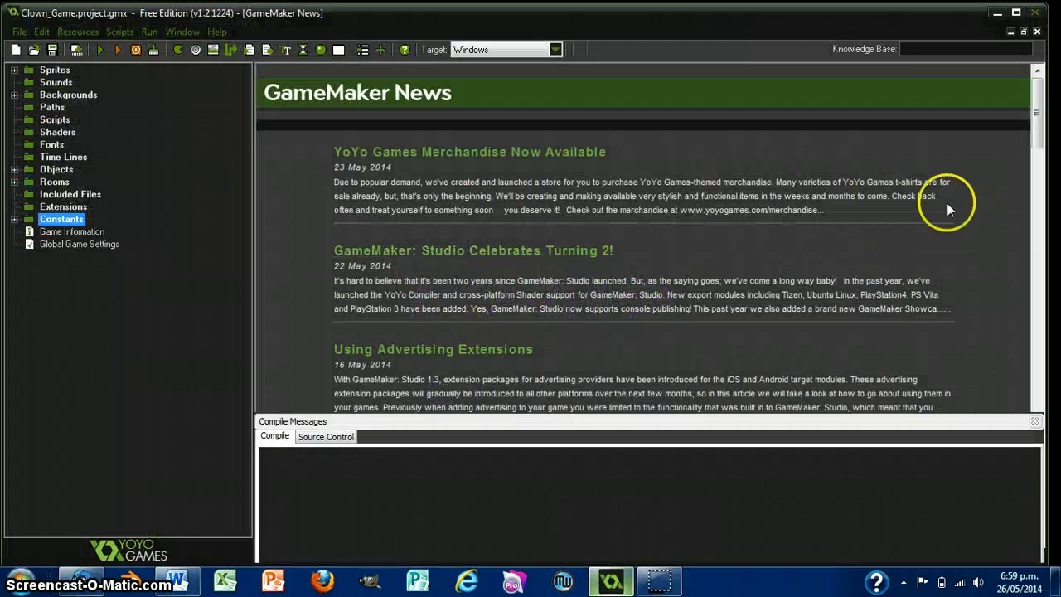
left_click(1036, 31)
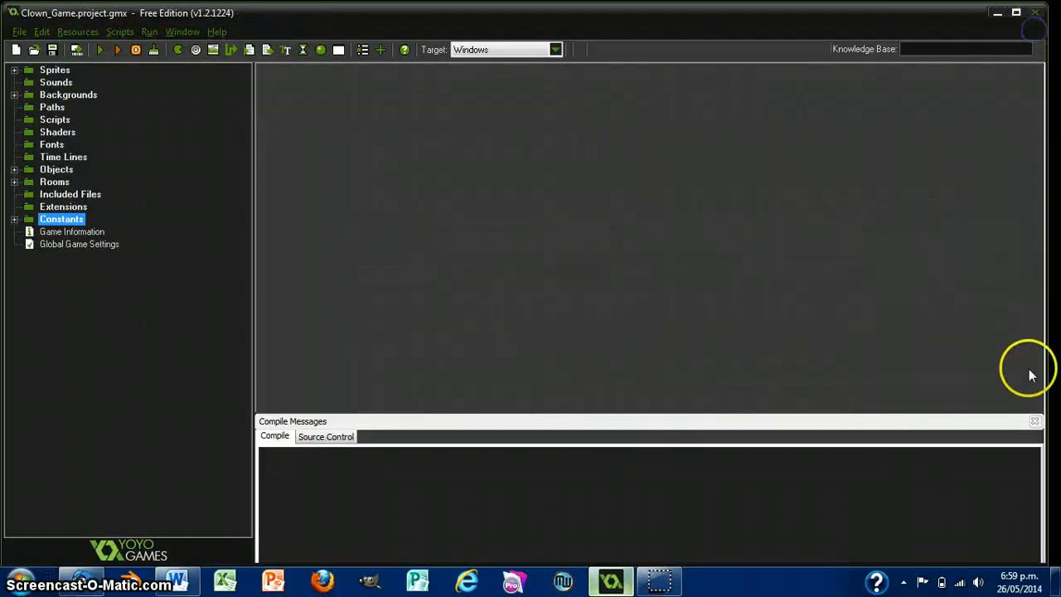
left_click(1034, 421)
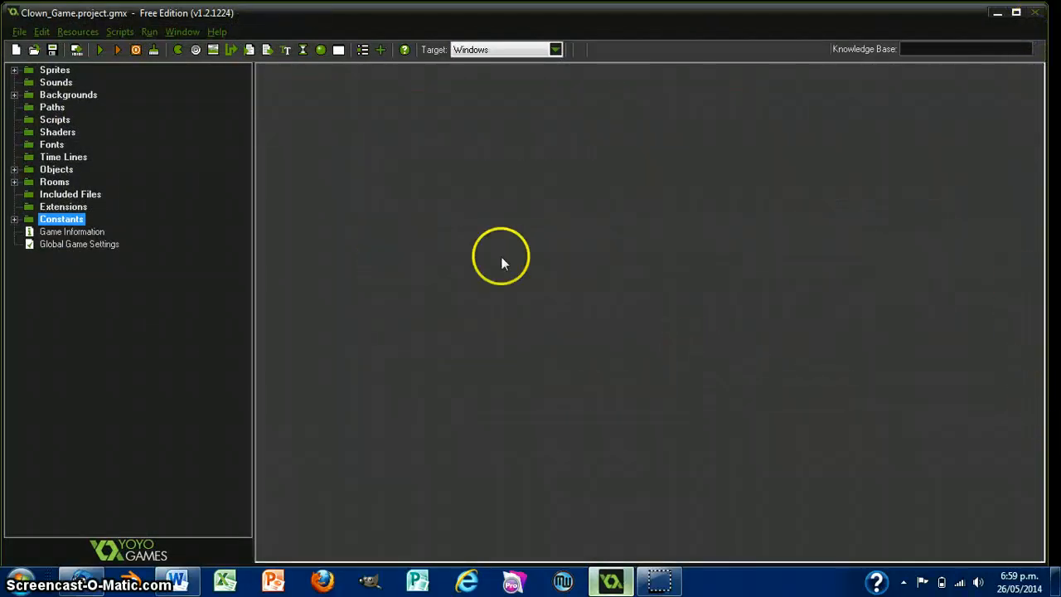
Expand the Sprites, Objects and Rooms folders in the project's resource tree.
left_click(14, 70)
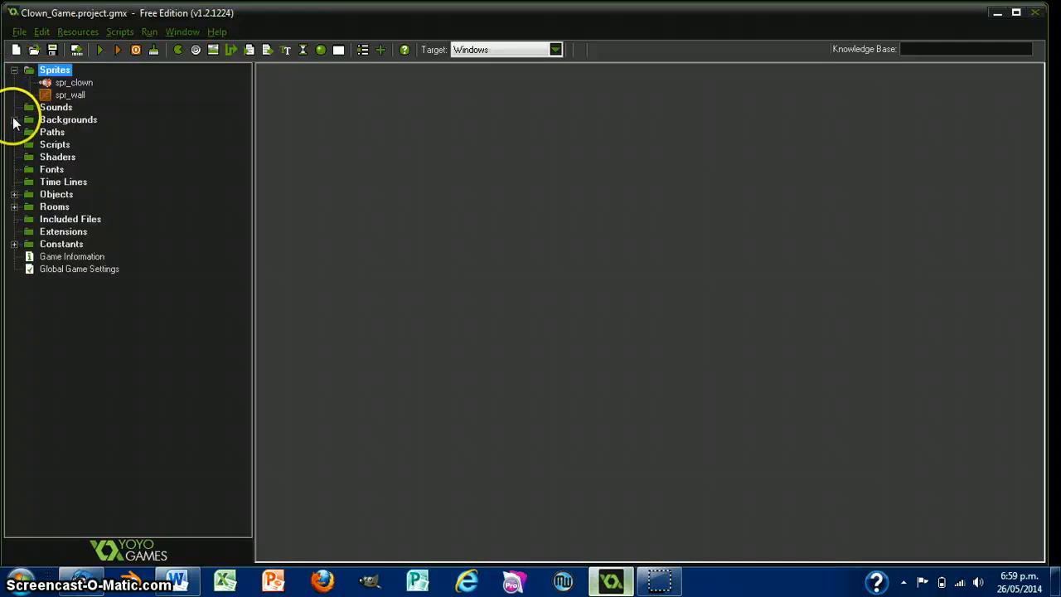
left_click(14, 193)
left_click(14, 232)
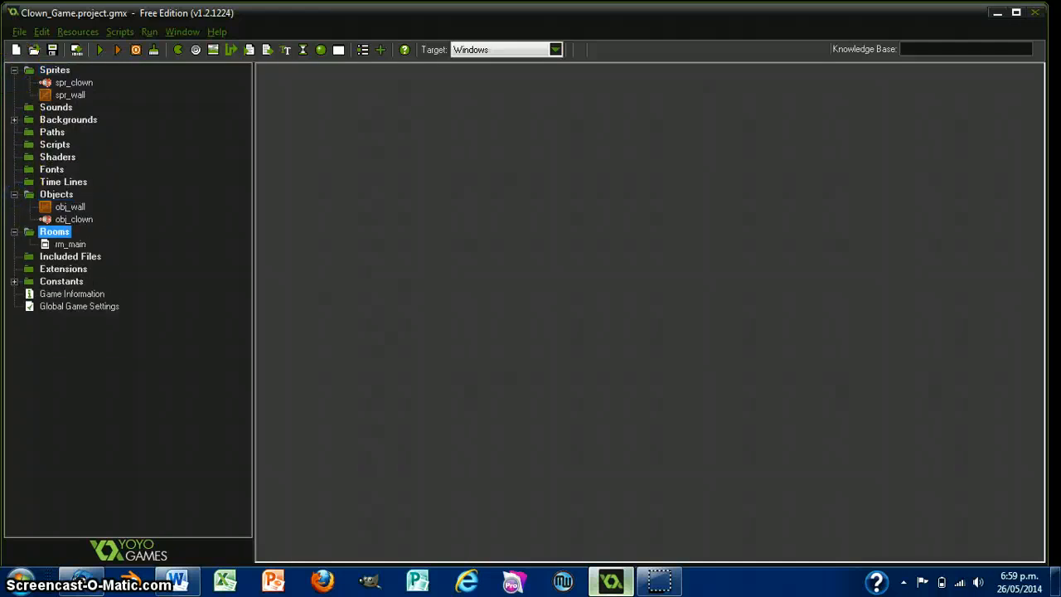
Delete the bck_main background from the project's Backgrounds folder and confirm the deletion.
left_click(14, 119)
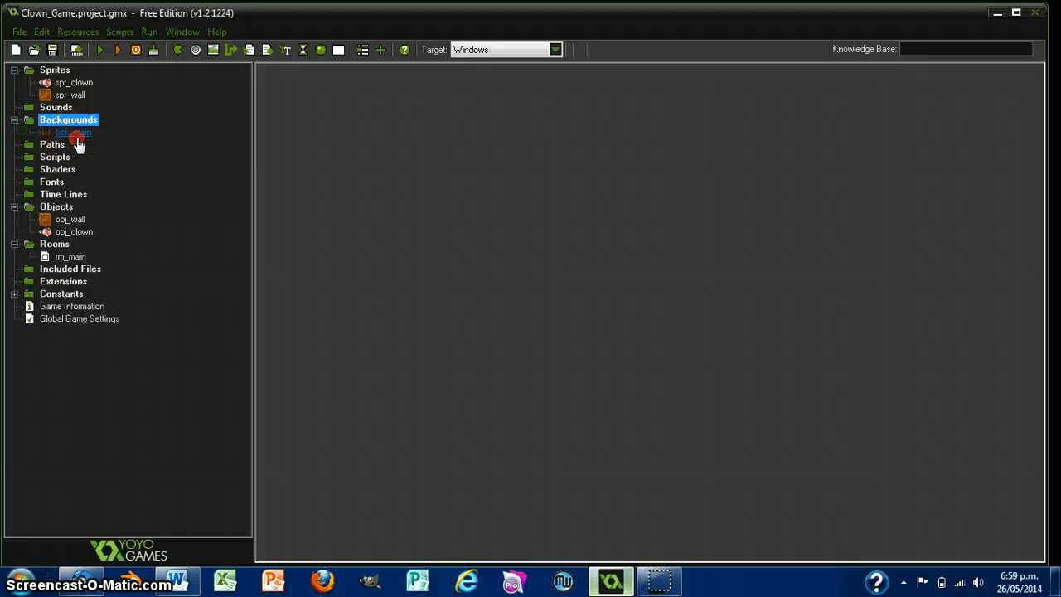
right_click(74, 134)
left_click(71, 249)
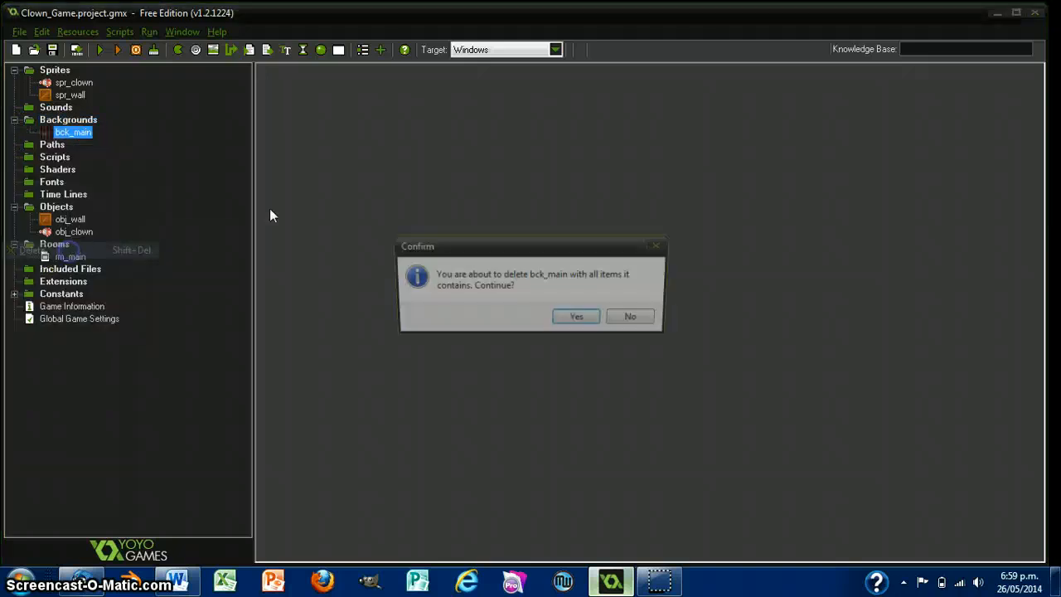
left_click(584, 318)
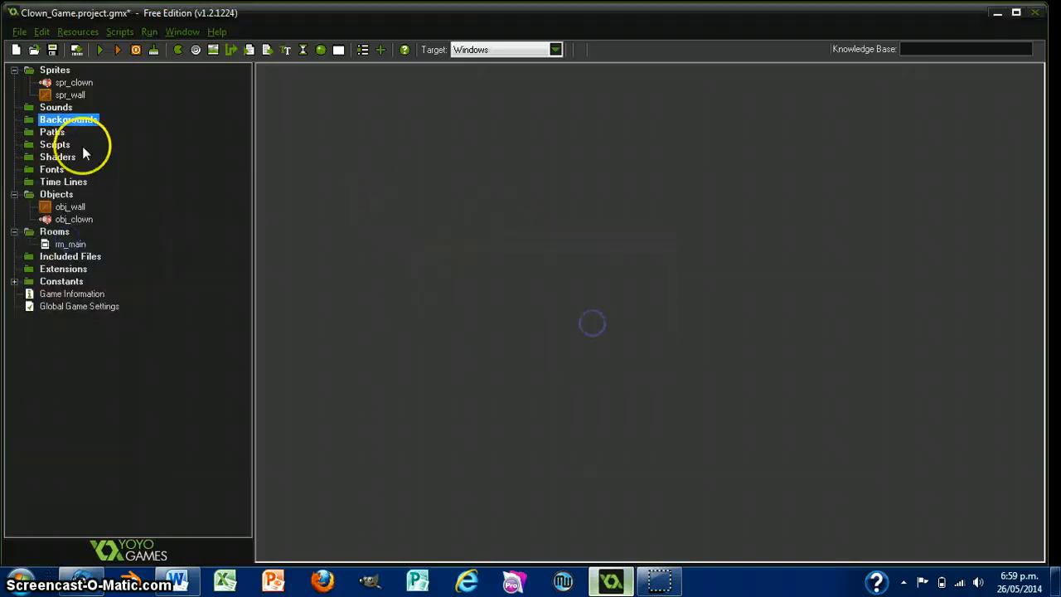
Run the game, test catching the moving clown inside the walls several times, and close the game window.
left_click(100, 50)
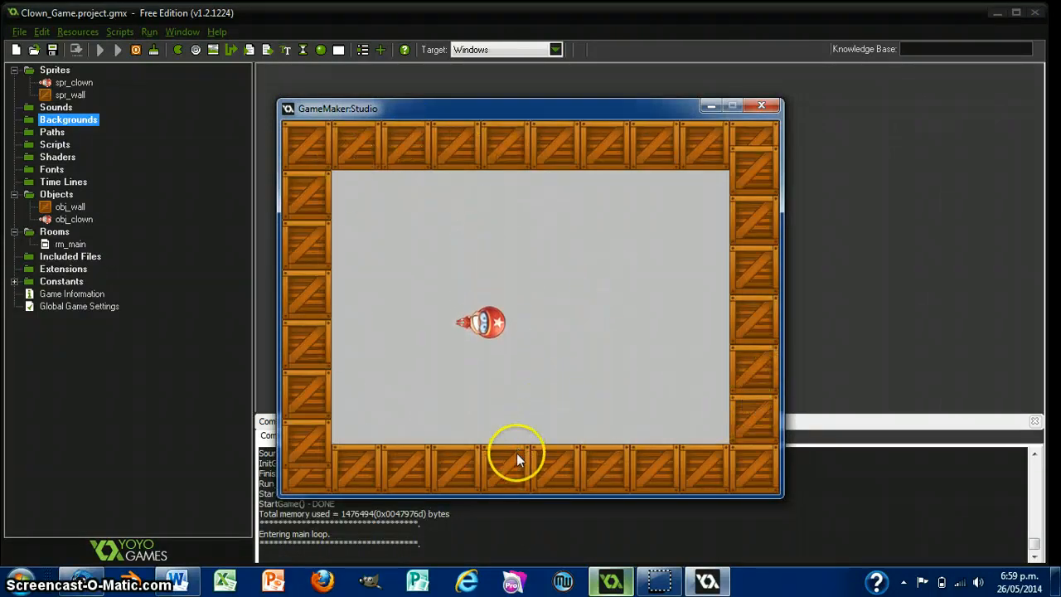
left_click(489, 316)
left_click(711, 372)
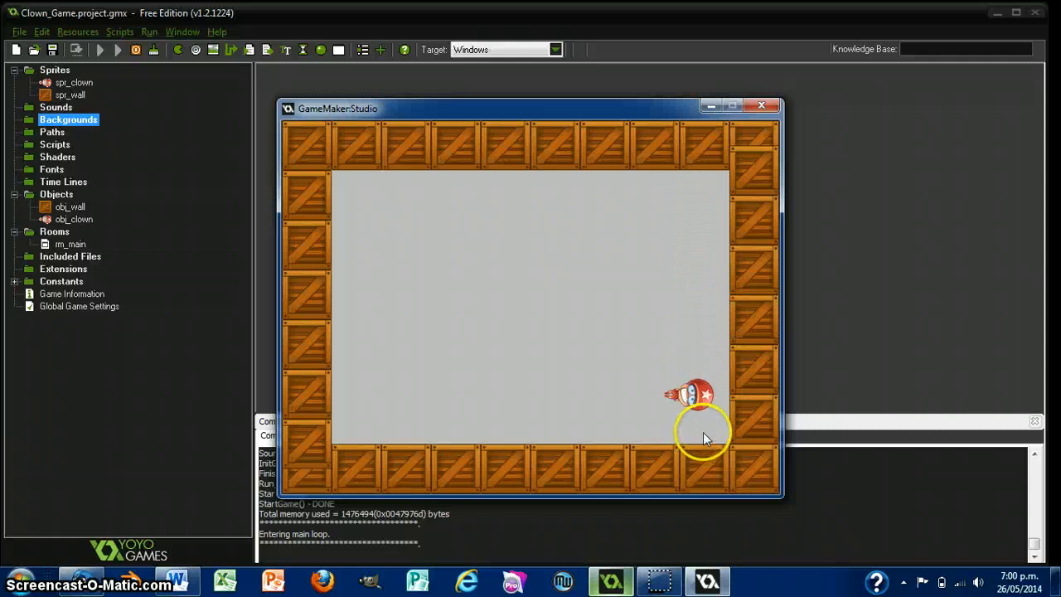
left_click(687, 402)
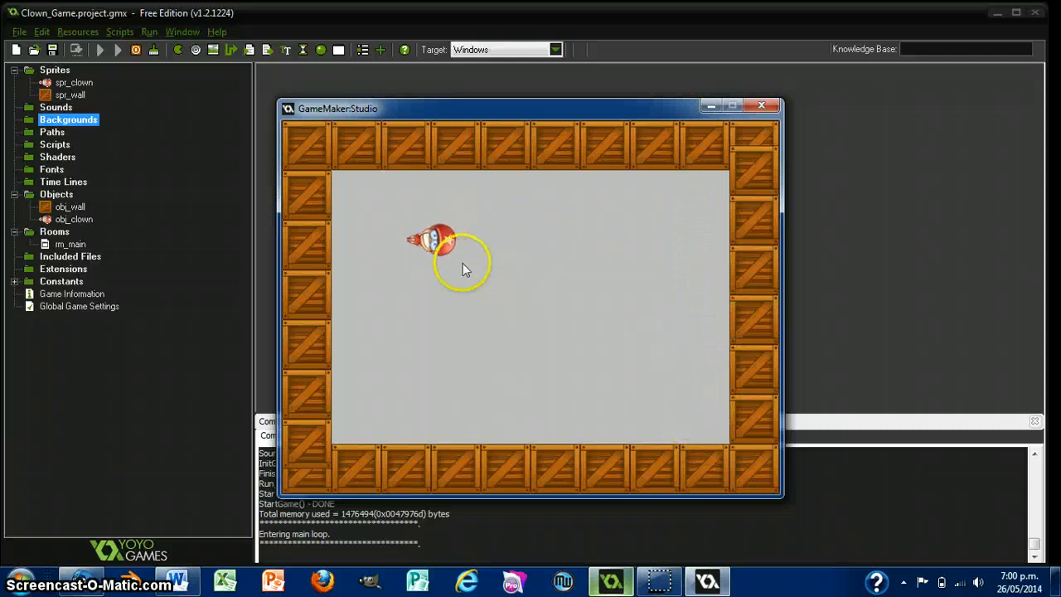
left_click(441, 387)
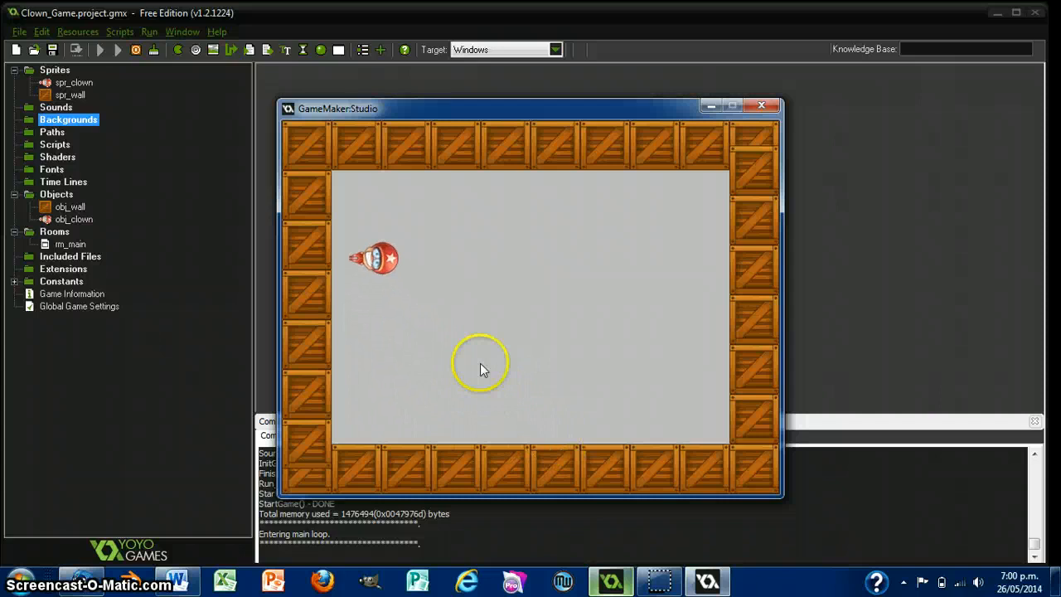
left_click(498, 257)
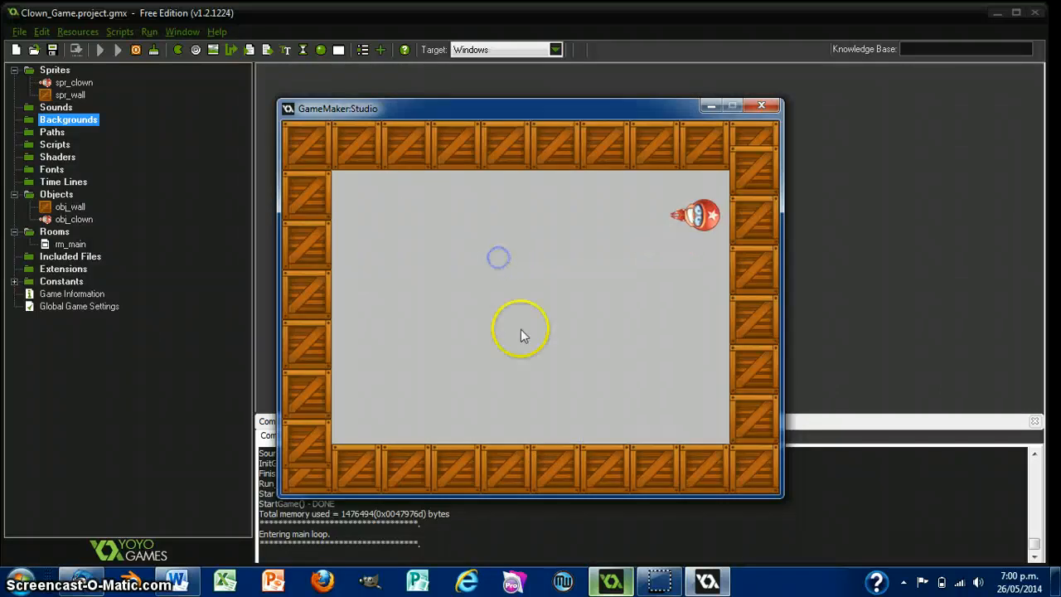
left_click(570, 314)
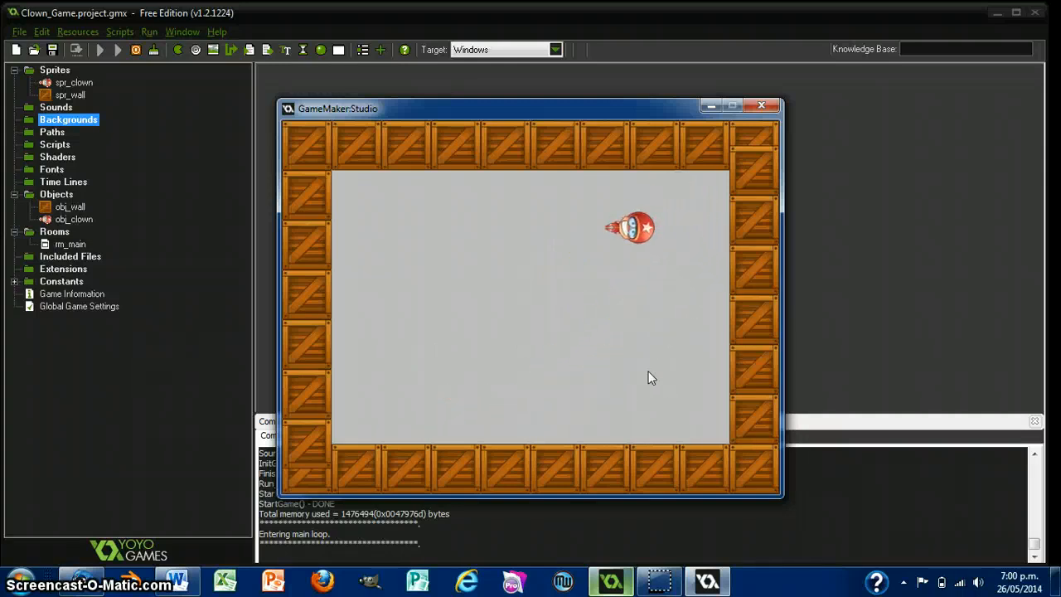
left_click(658, 285)
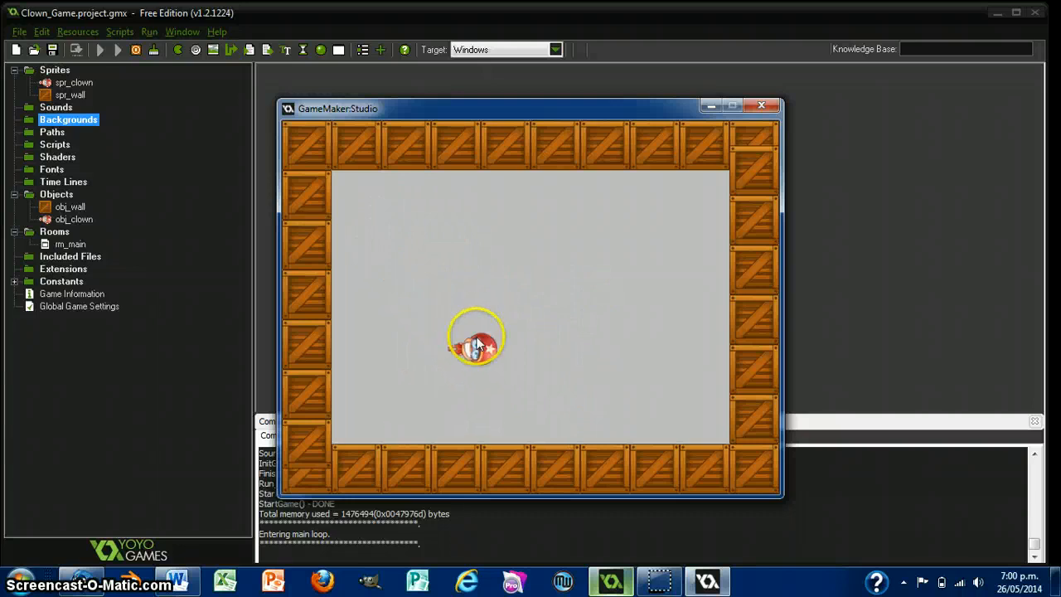
left_click(473, 336)
left_click(570, 415)
left_click(684, 300)
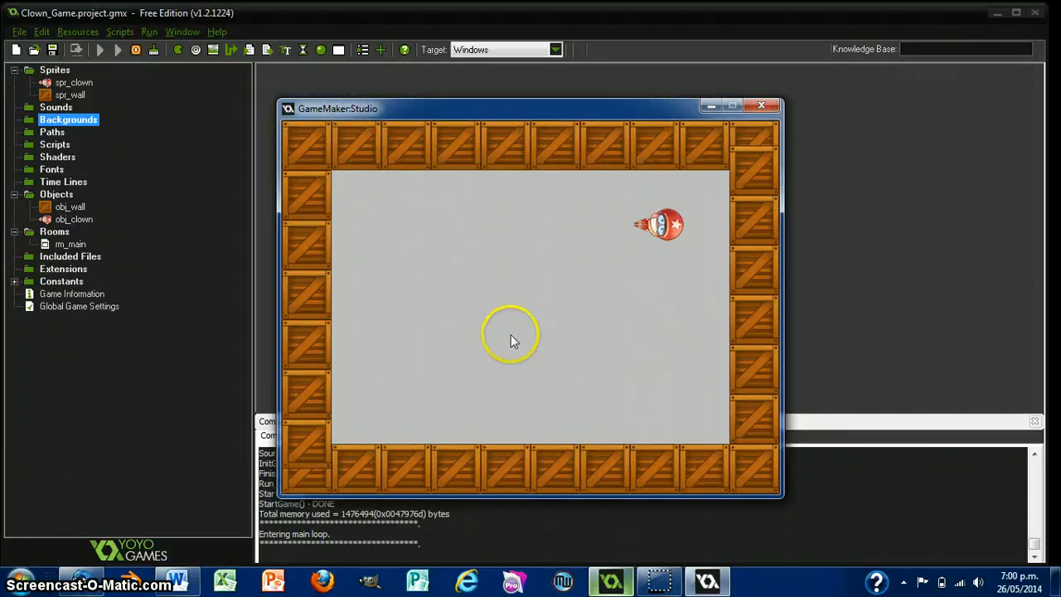
left_click(763, 103)
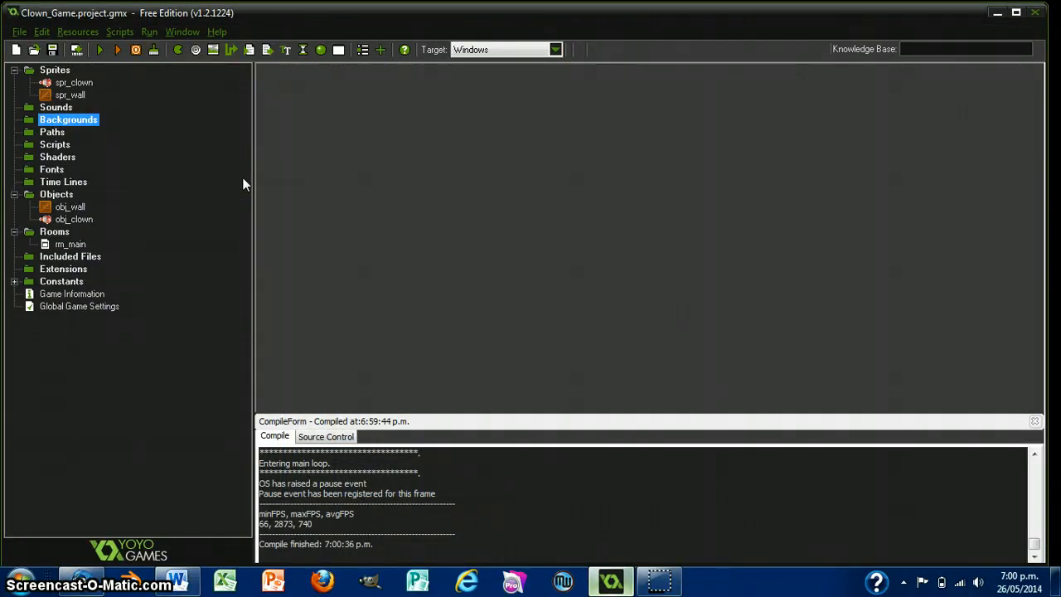
Create a new background resource and name it bck_main.
left_click(87, 35)
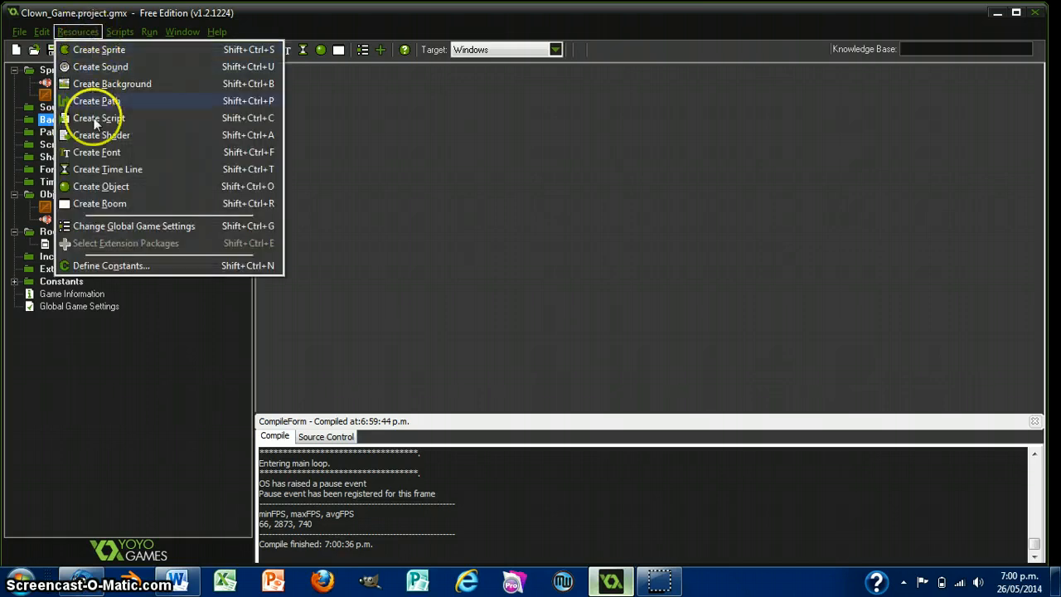
left_click(116, 83)
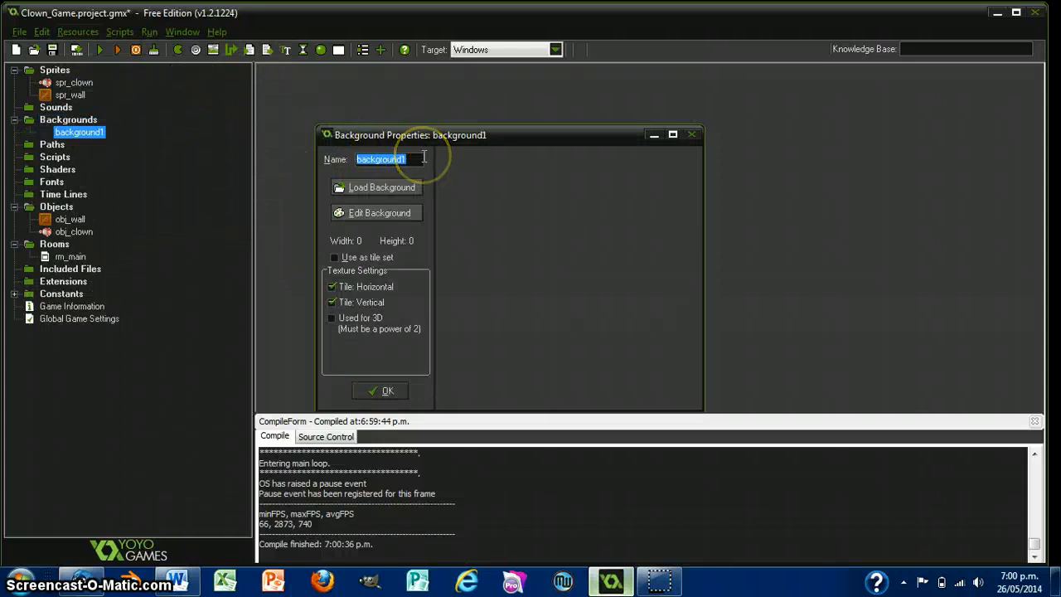
type("bck_main")
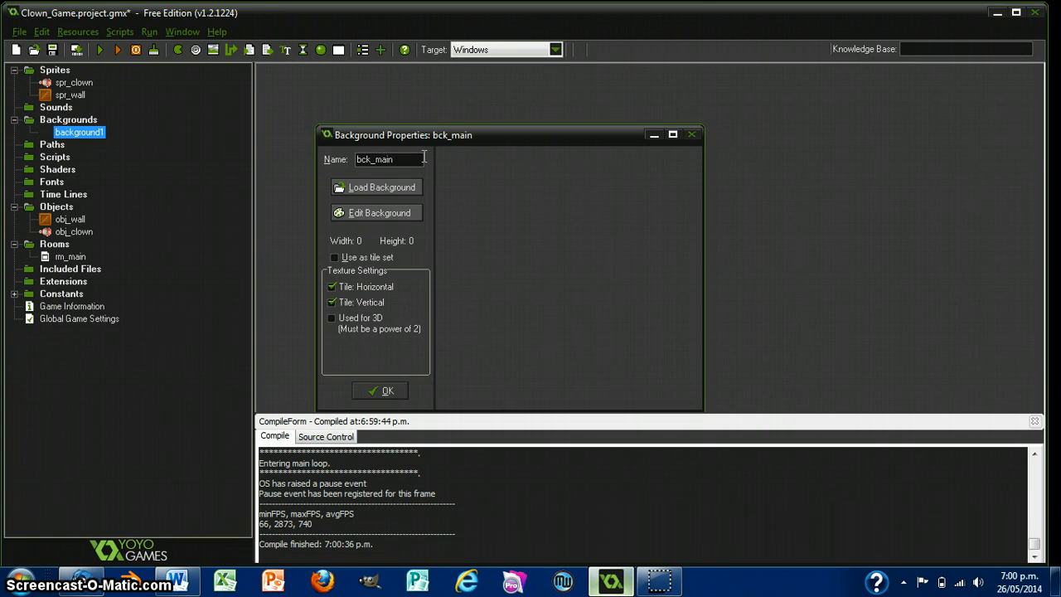
Load the image "background" from the Tutorial1.gmx assets folder into bck_main and accept the background properties.
left_click(390, 189)
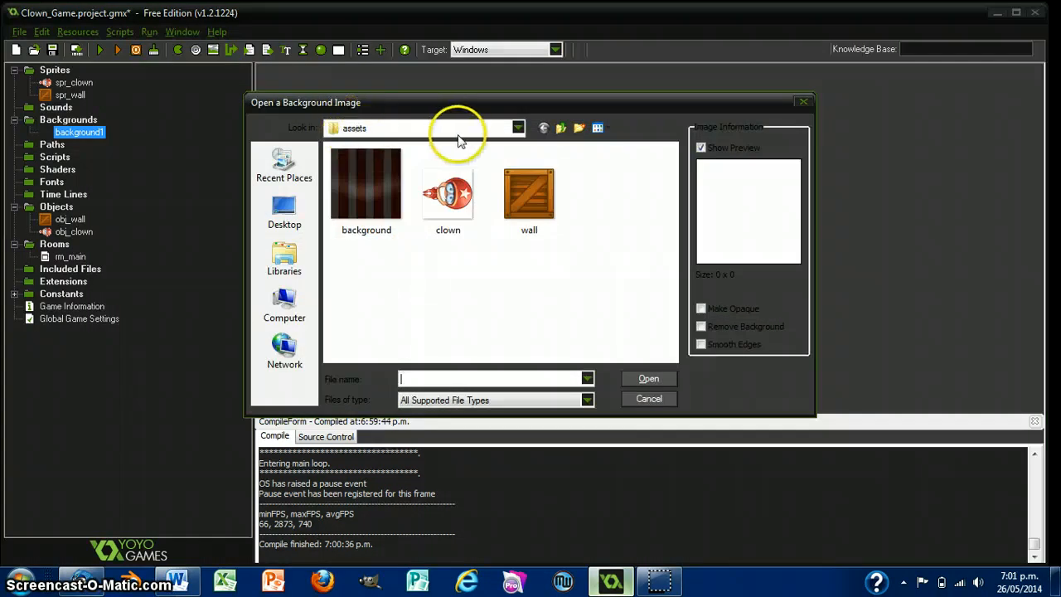
left_click(561, 128)
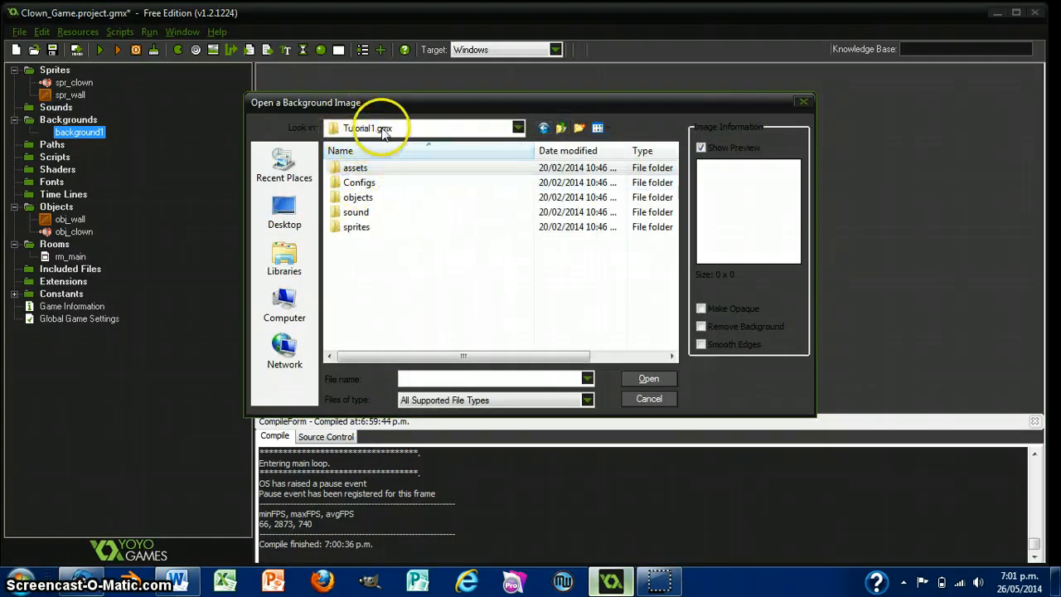
double_click(354, 168)
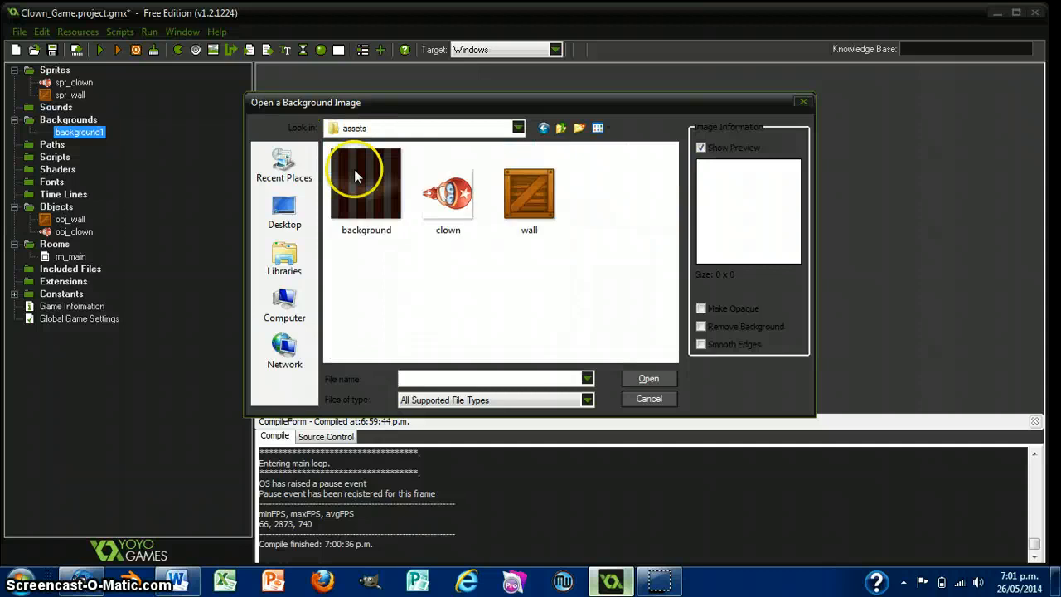
double_click(361, 189)
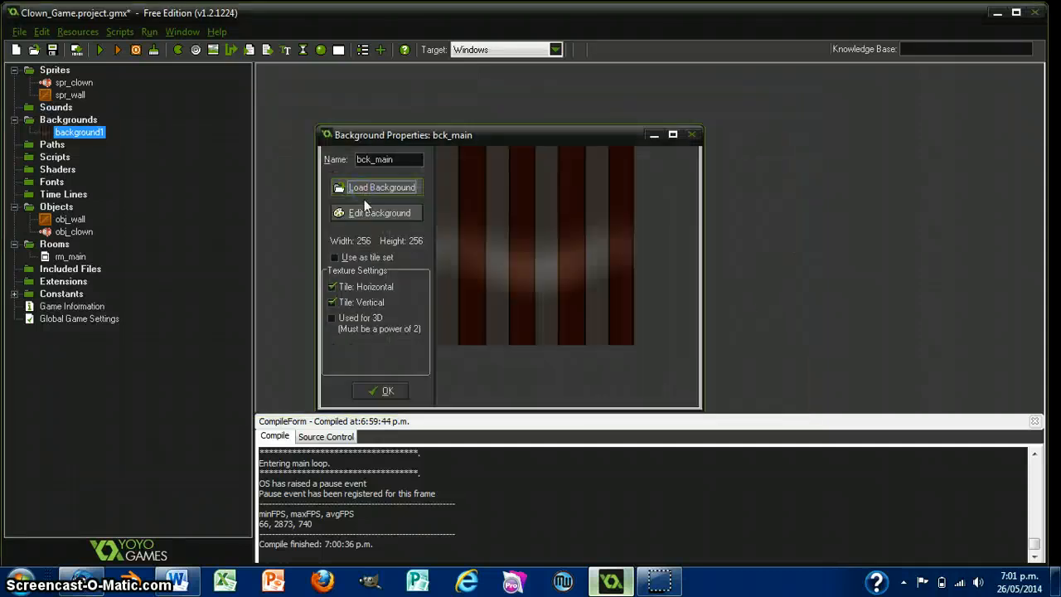
left_click(380, 388)
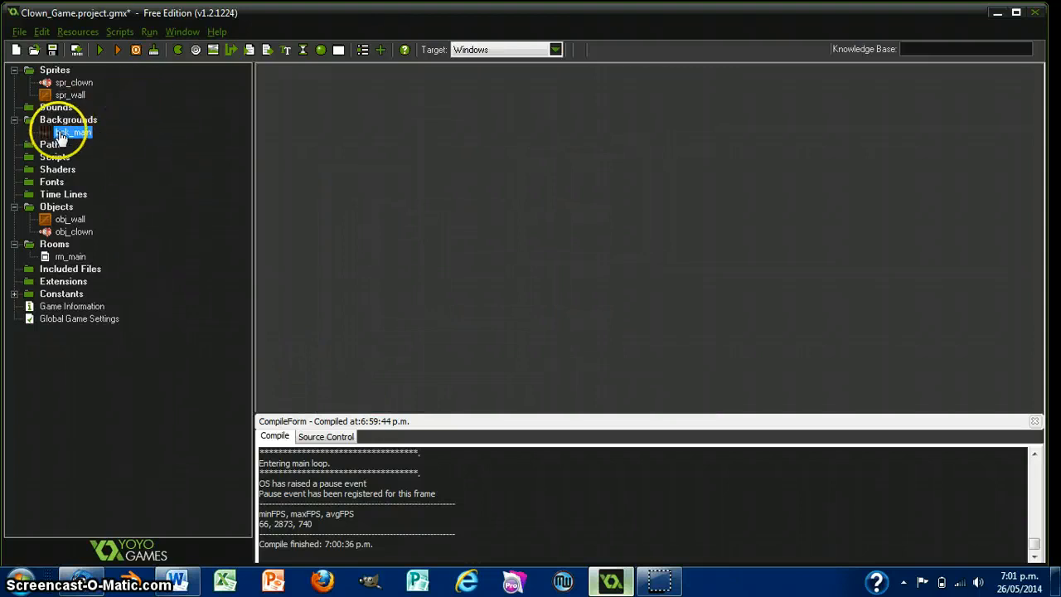
In the room rm_main, turn off drawing the background color and assign bck_main to Background 0.
double_click(68, 259)
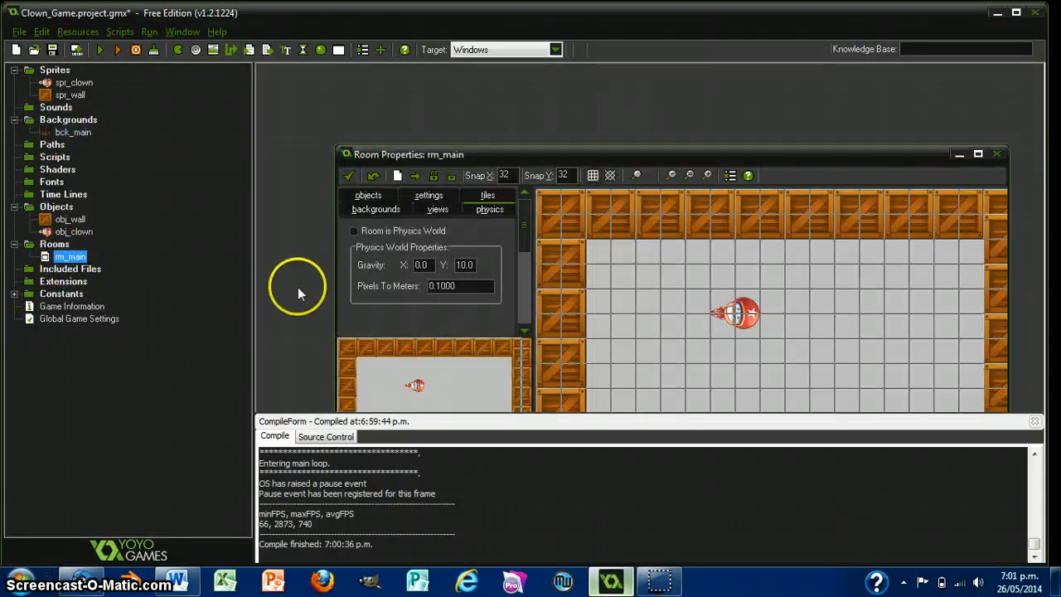
left_click(977, 152)
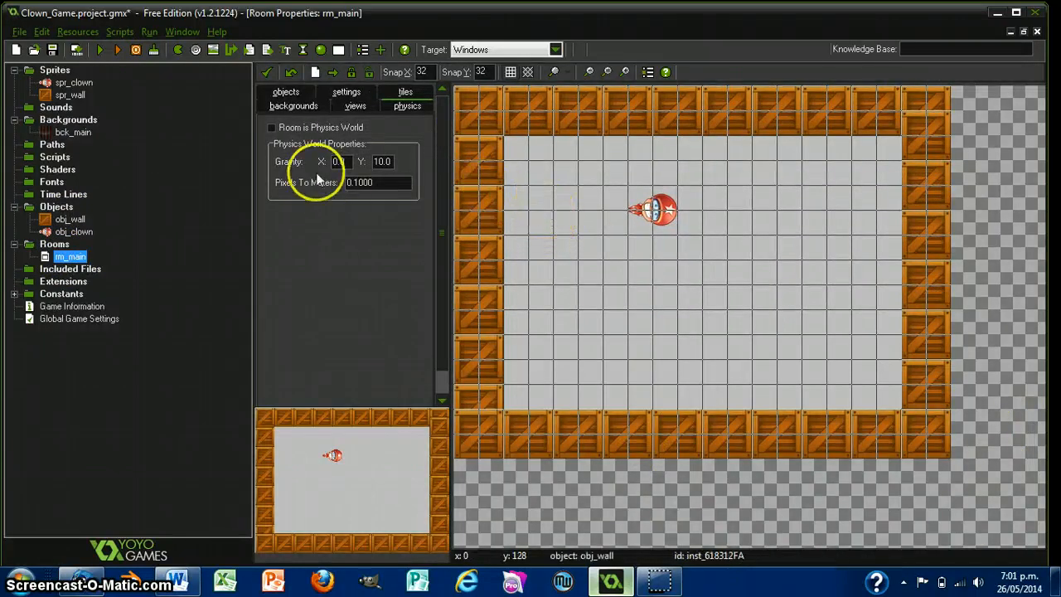
left_click(293, 106)
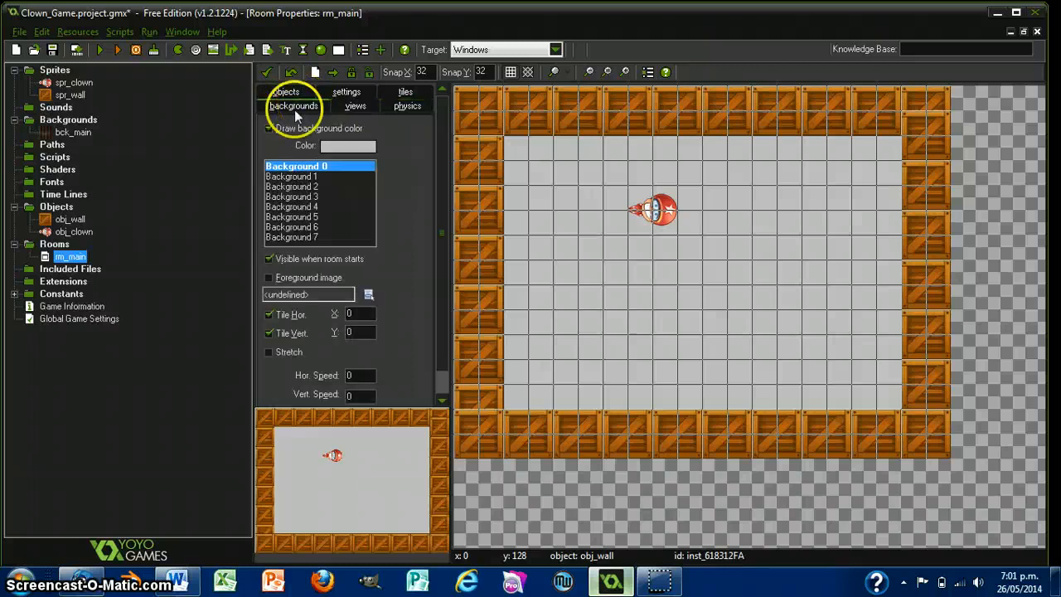
left_click(270, 128)
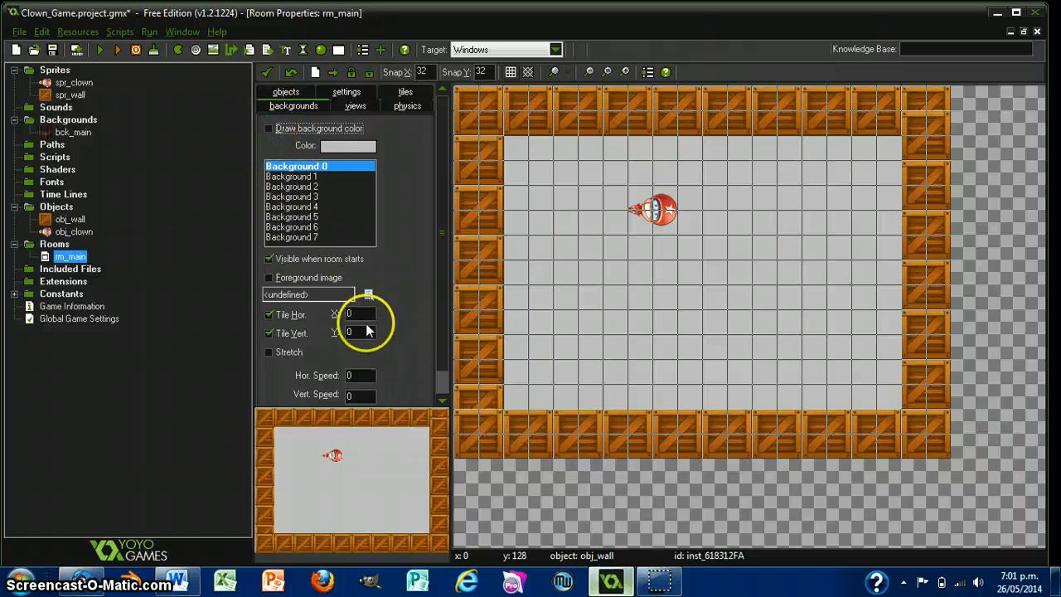
left_click(370, 295)
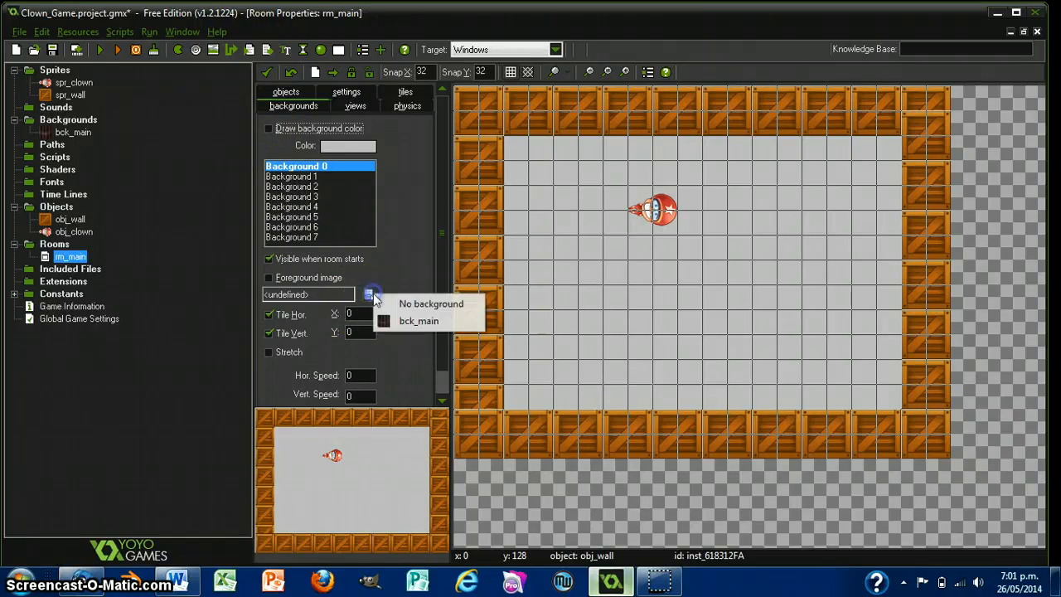
left_click(412, 322)
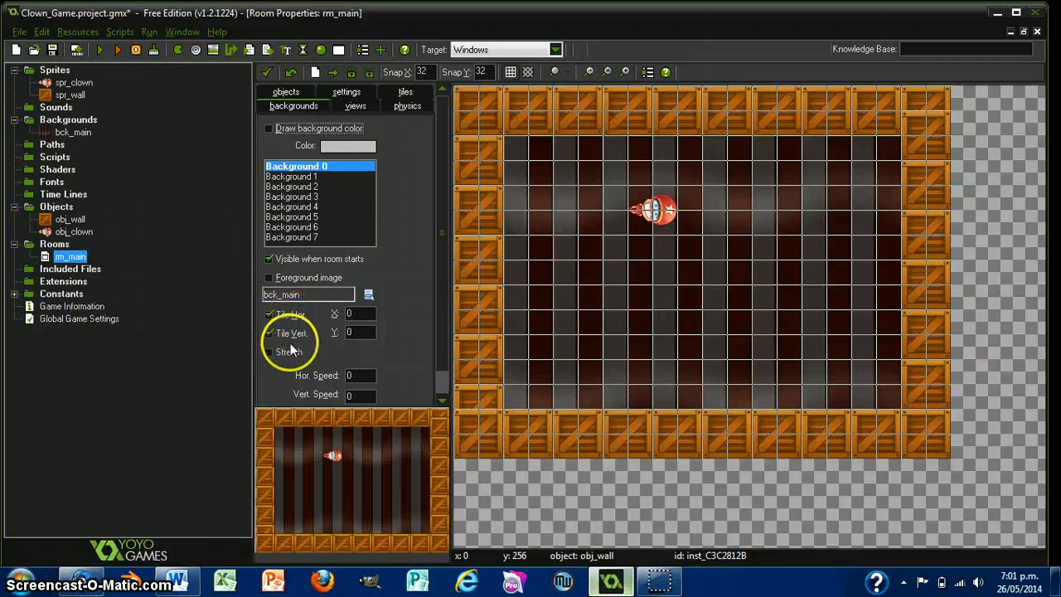
Turn off horizontal and vertical tiling for Background 0 to compare the display, and turn both back on.
left_click(269, 314)
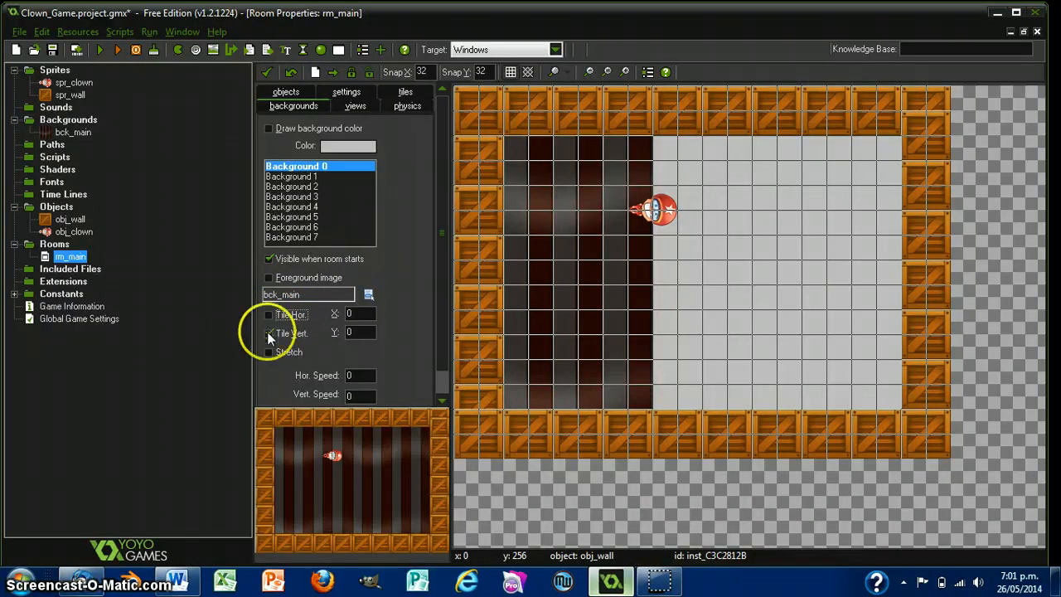
left_click(268, 332)
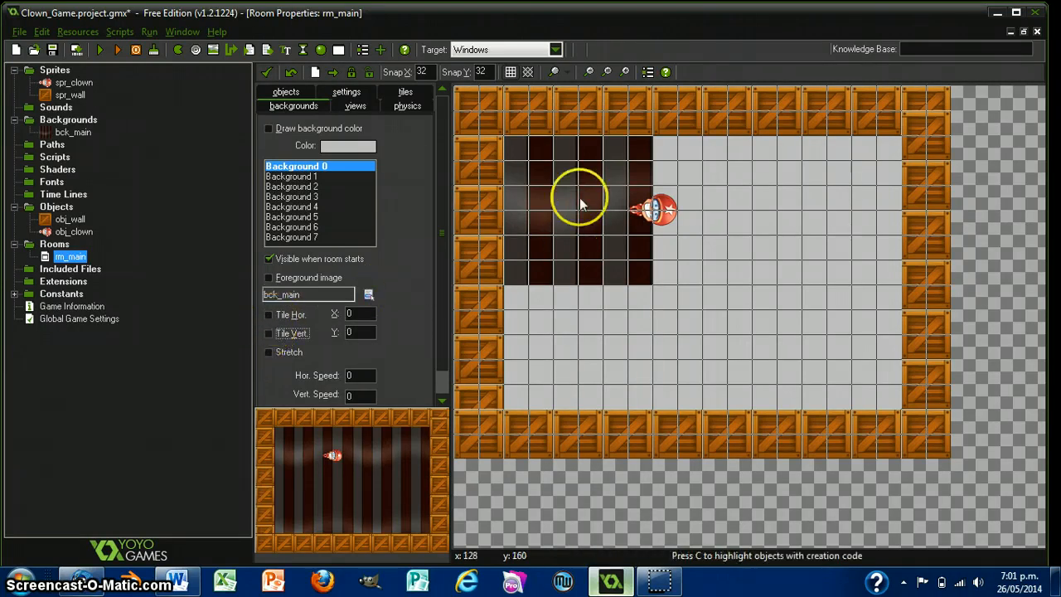
left_click(268, 314)
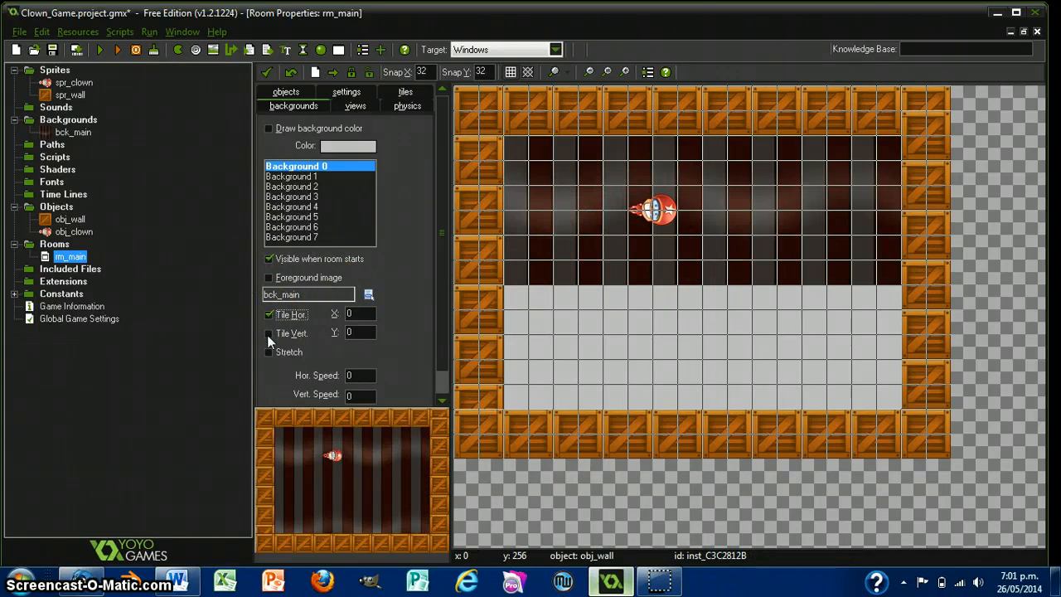
left_click(268, 333)
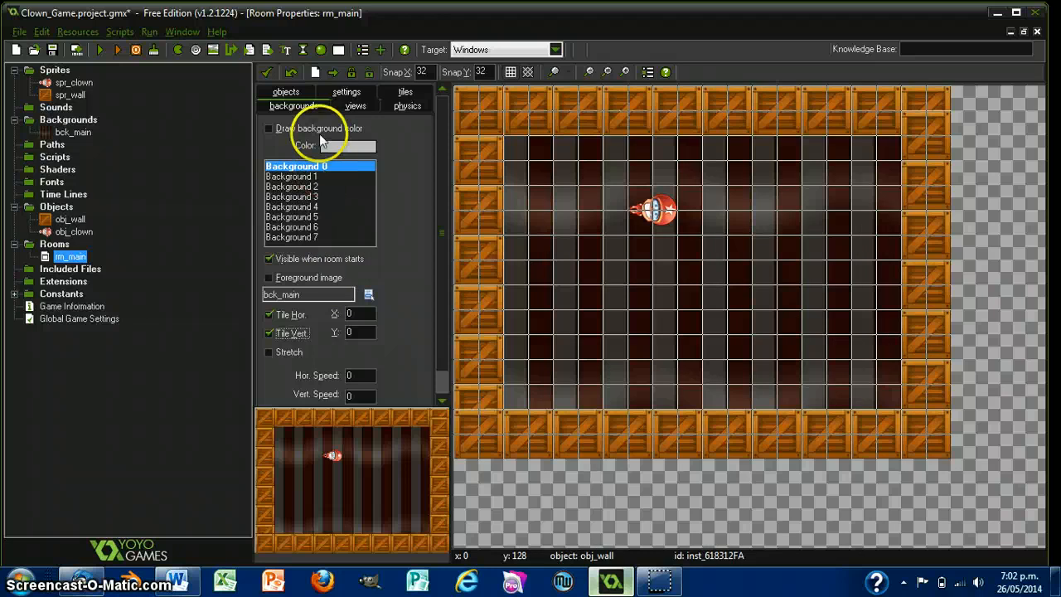
Accept the rm_main properties, run the game to check the background, and close the game and compile output.
left_click(266, 73)
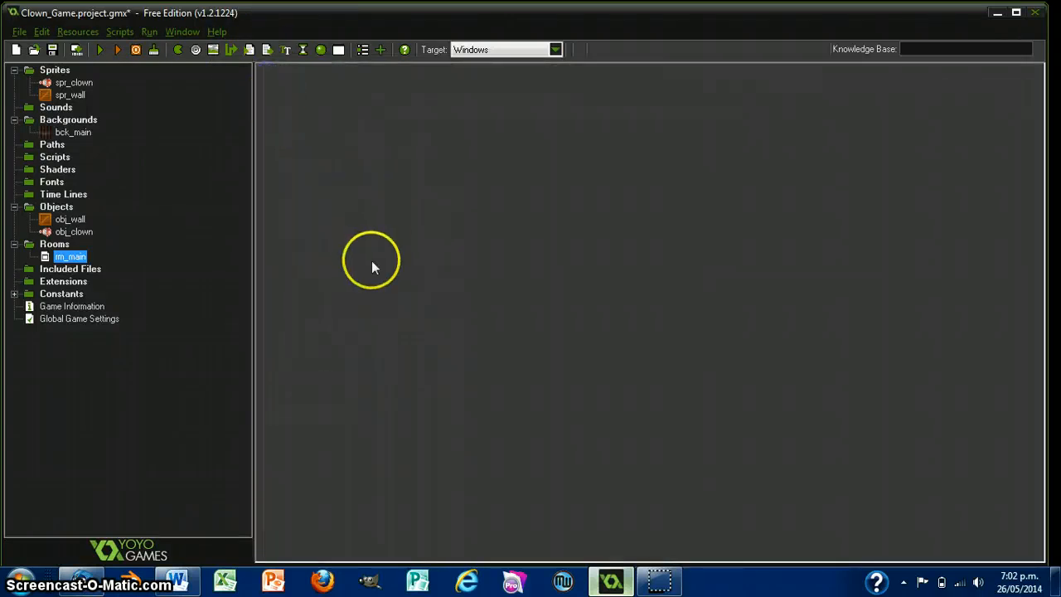
left_click(100, 50)
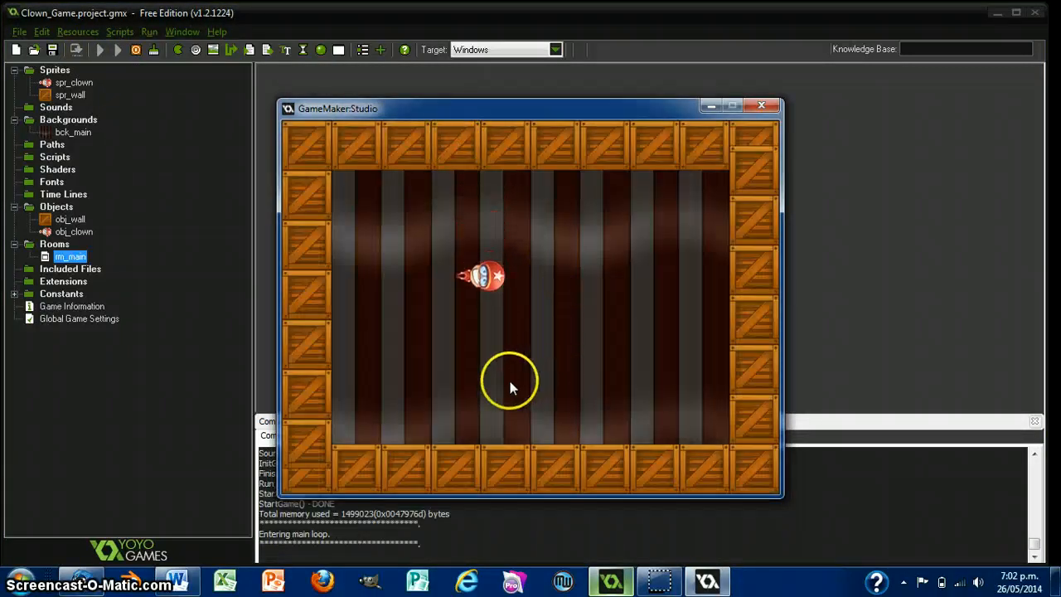
left_click(487, 386)
key("Escape")
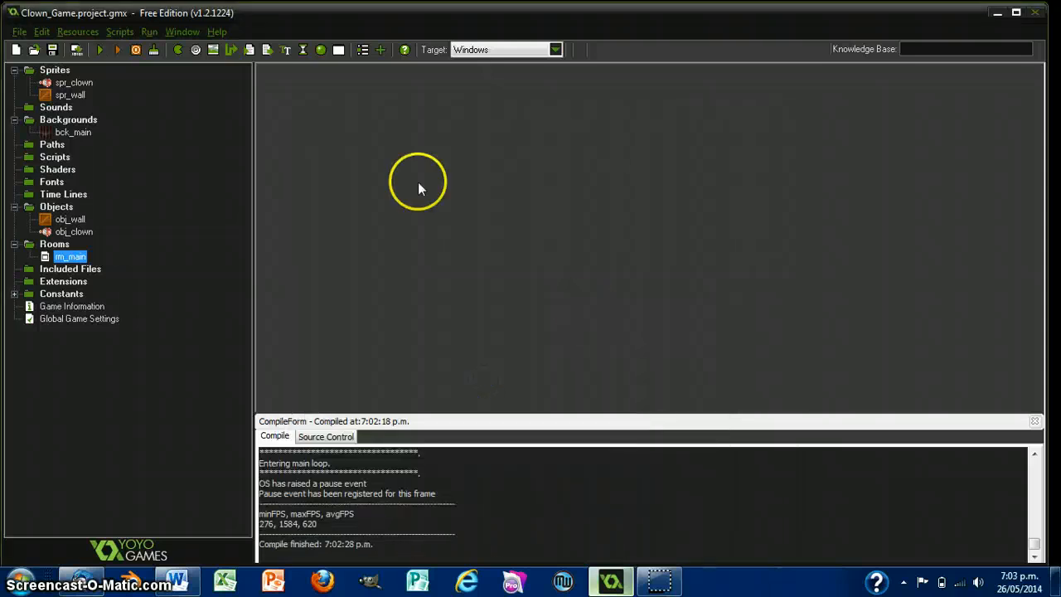
left_click(1034, 421)
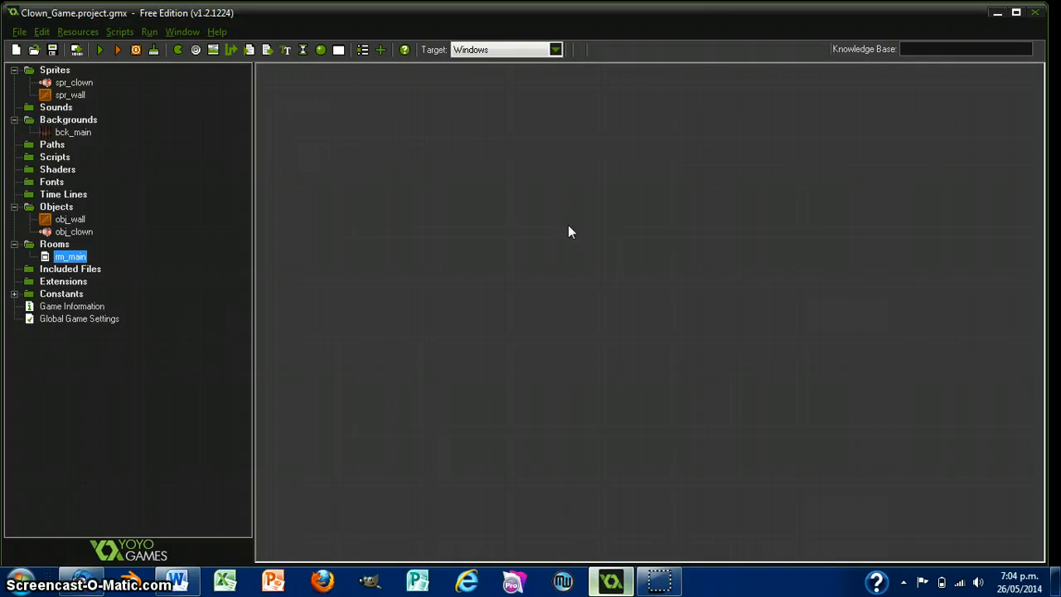
Switch to the Word document, review the notes on how steps relate to seconds for the alarm, and return to GameMaker.
left_click(175, 580)
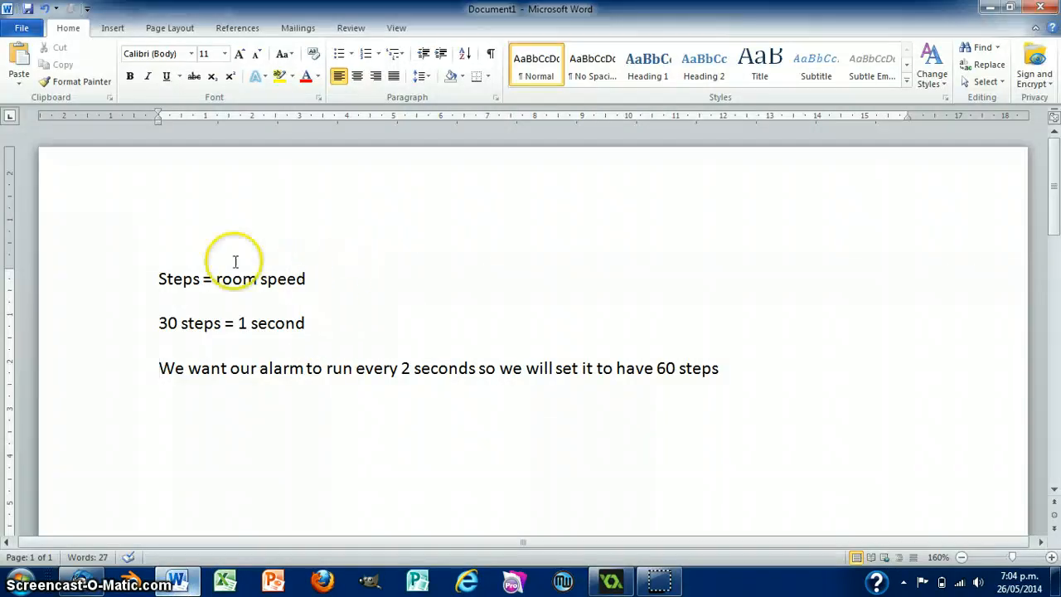
left_click(160, 289)
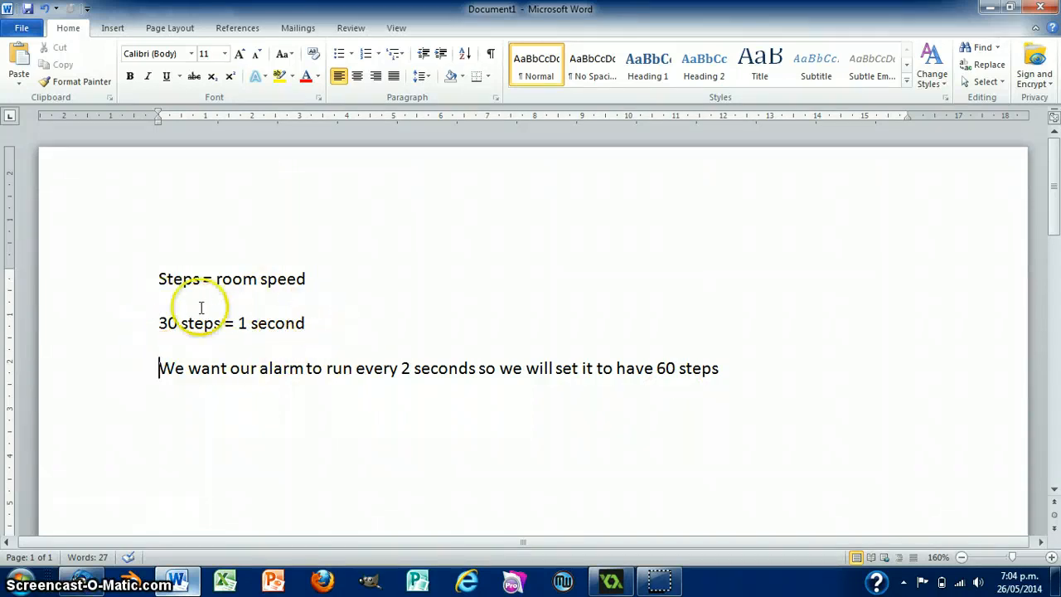
left_click(130, 335)
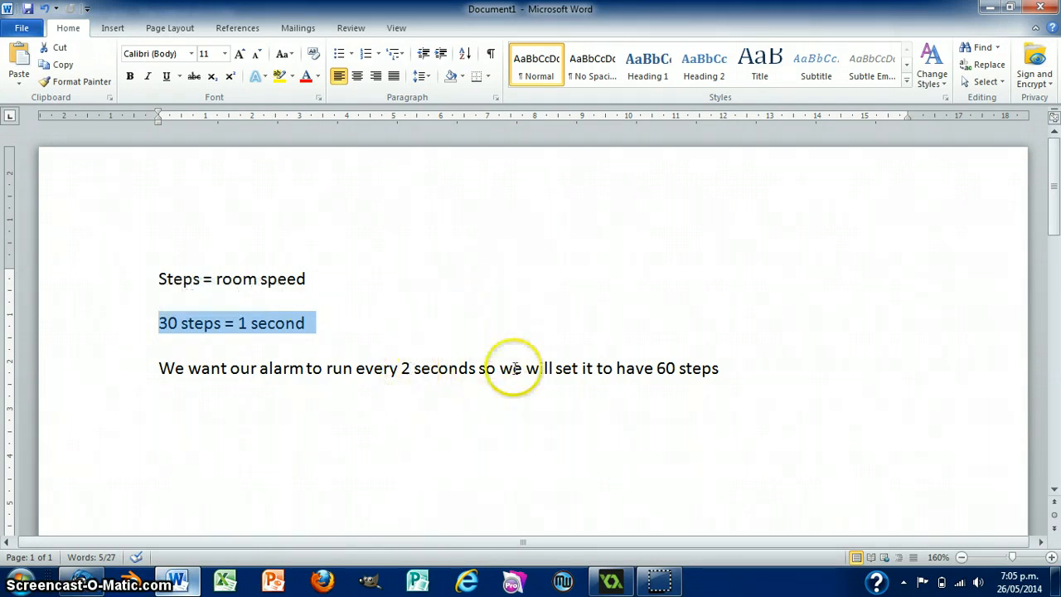
left_click(991, 10)
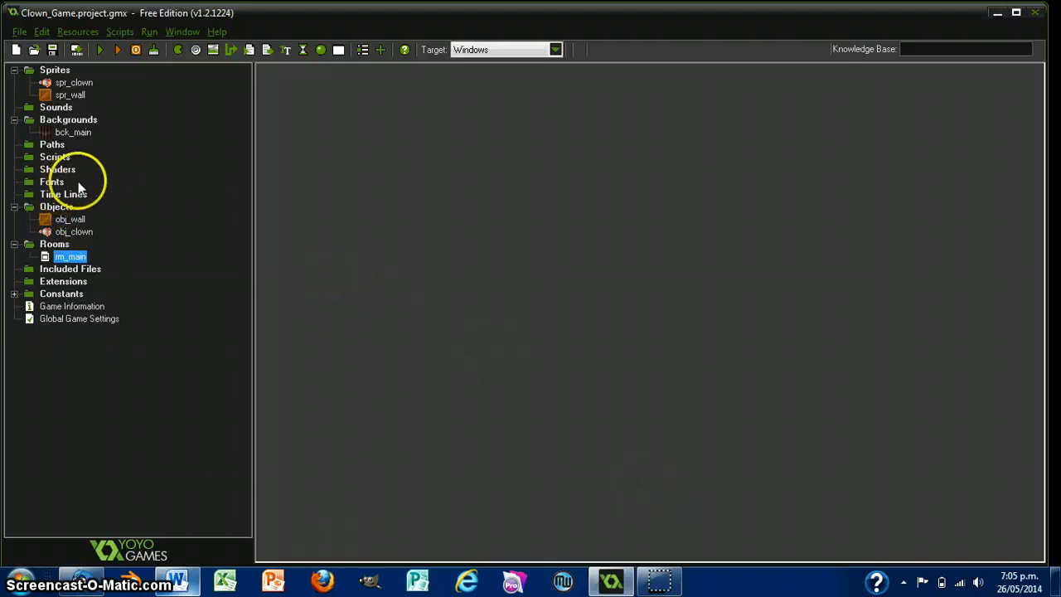
In the Create event of obj_clown, add a Set Alarm action with 60 steps for Alarm 0.
double_click(74, 231)
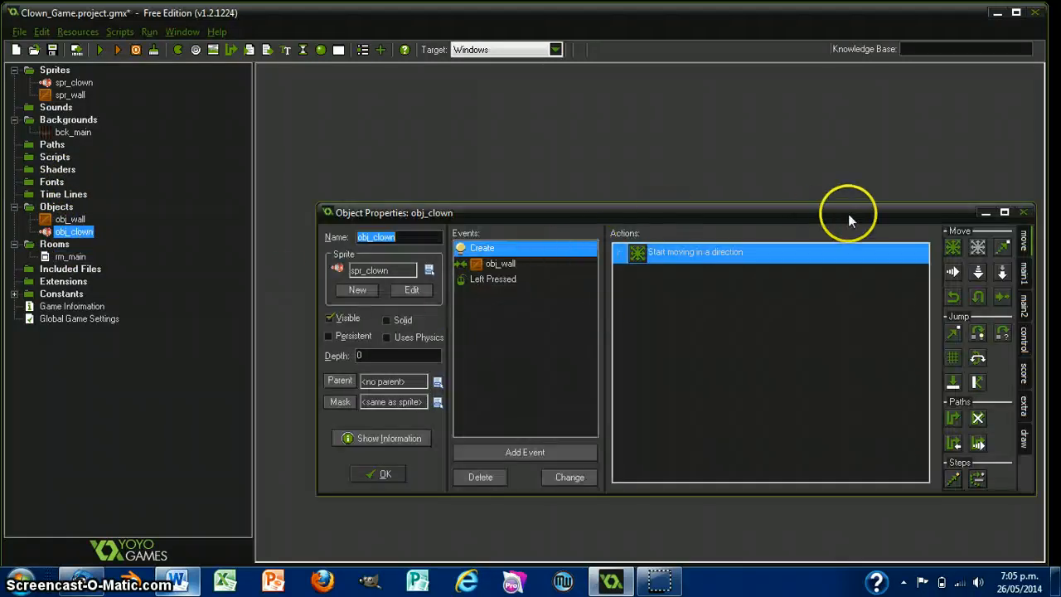
left_click(1003, 213)
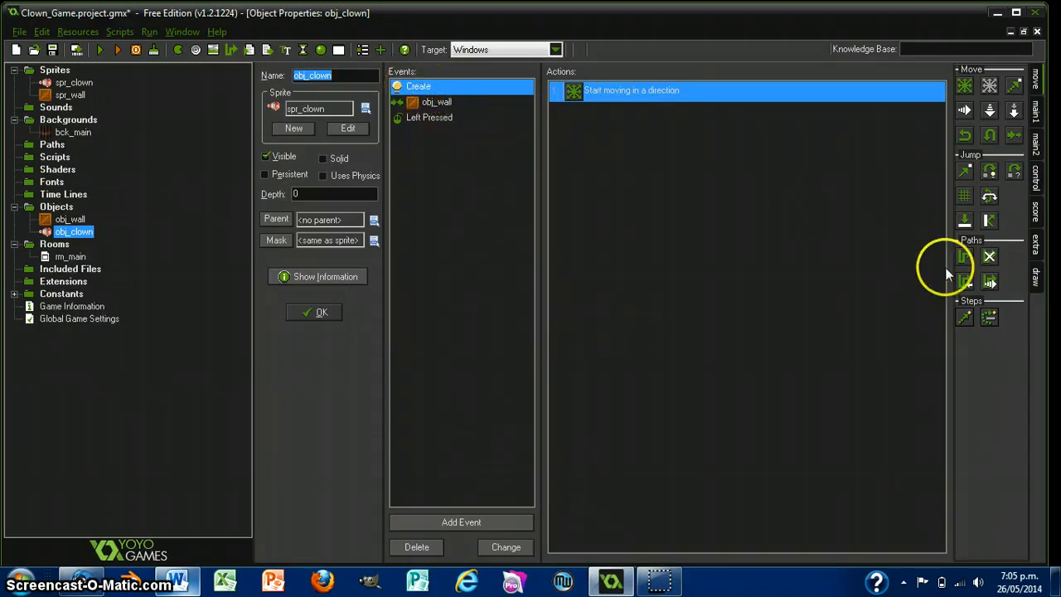
left_click(1036, 143)
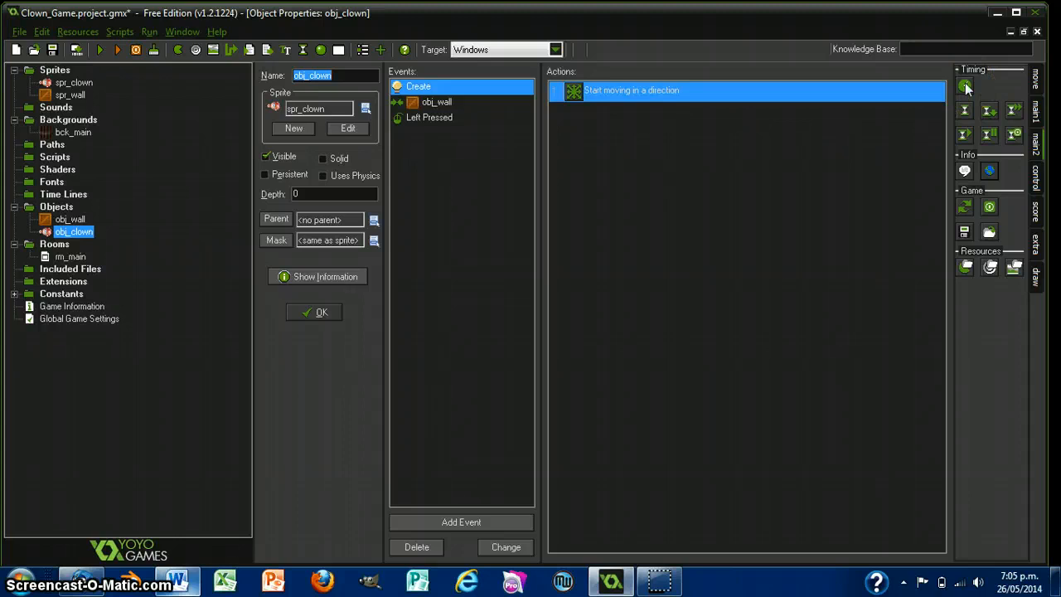
left_click_drag(965, 83, 861, 165)
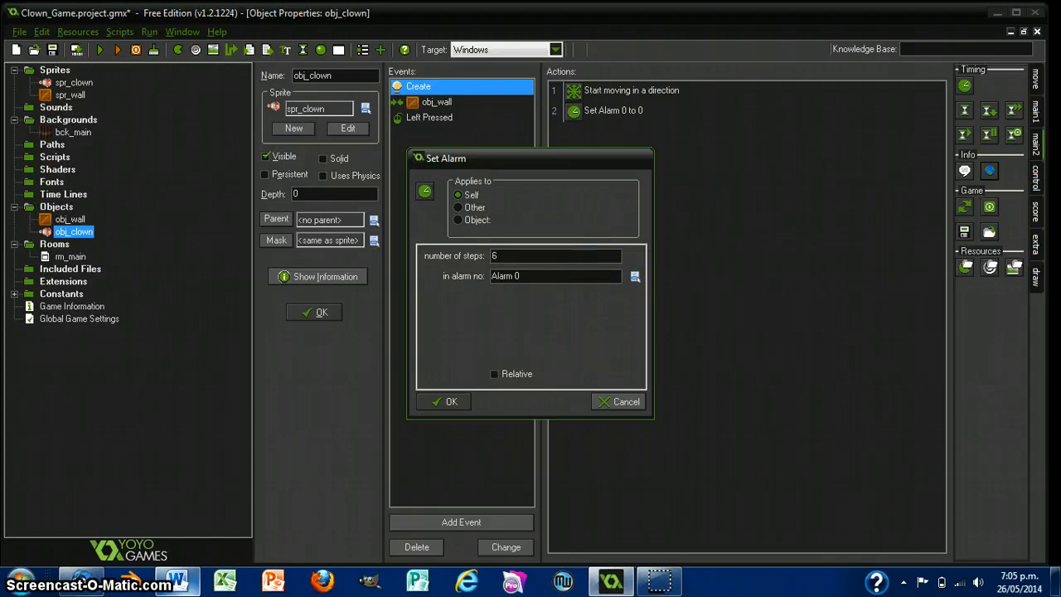
type("0")
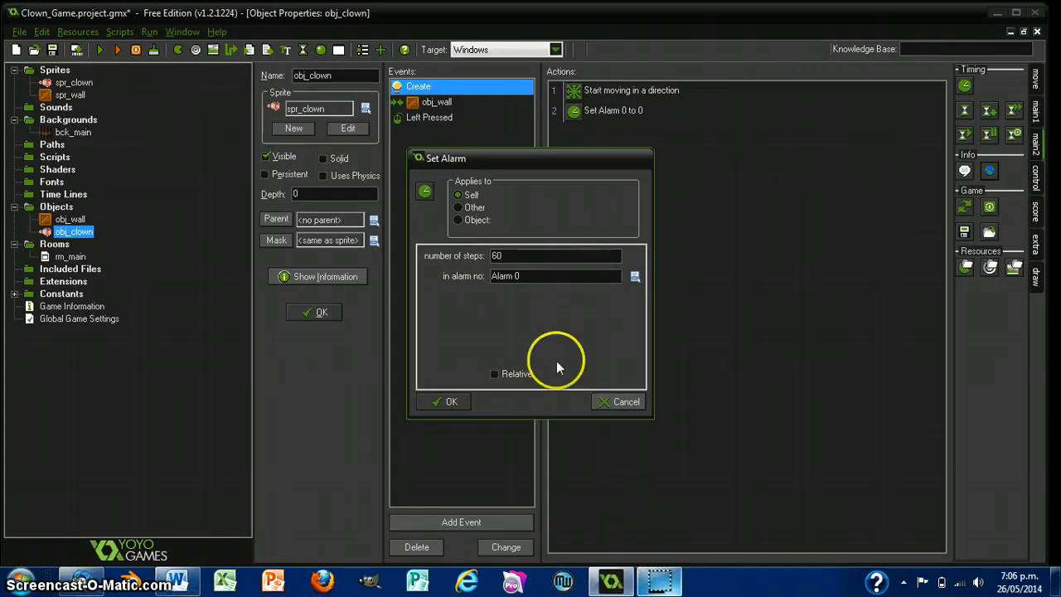
left_click(447, 402)
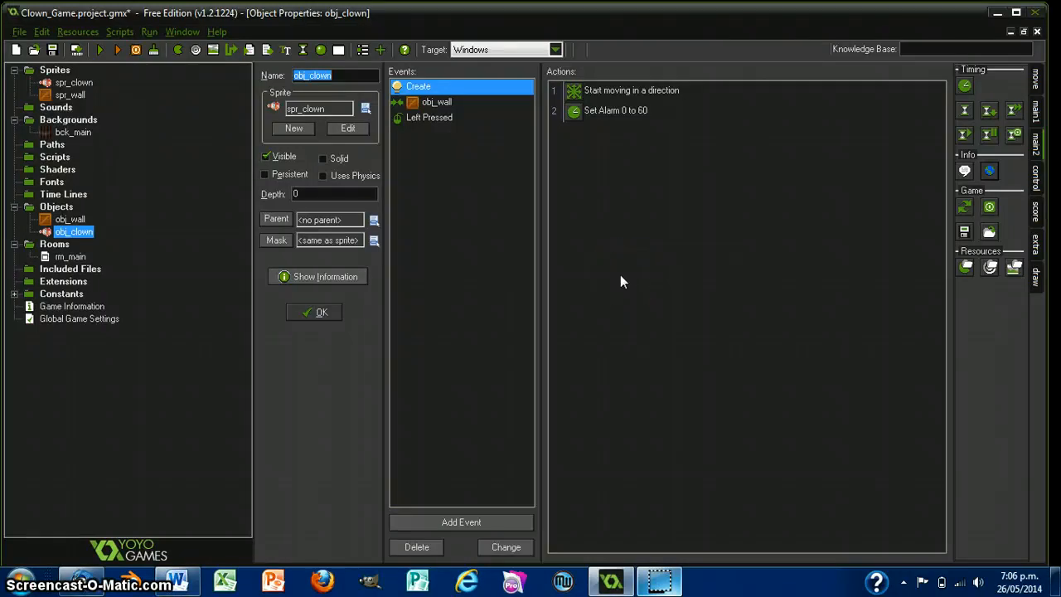
Add an Alarm 0 event to obj_clown.
left_click(512, 521)
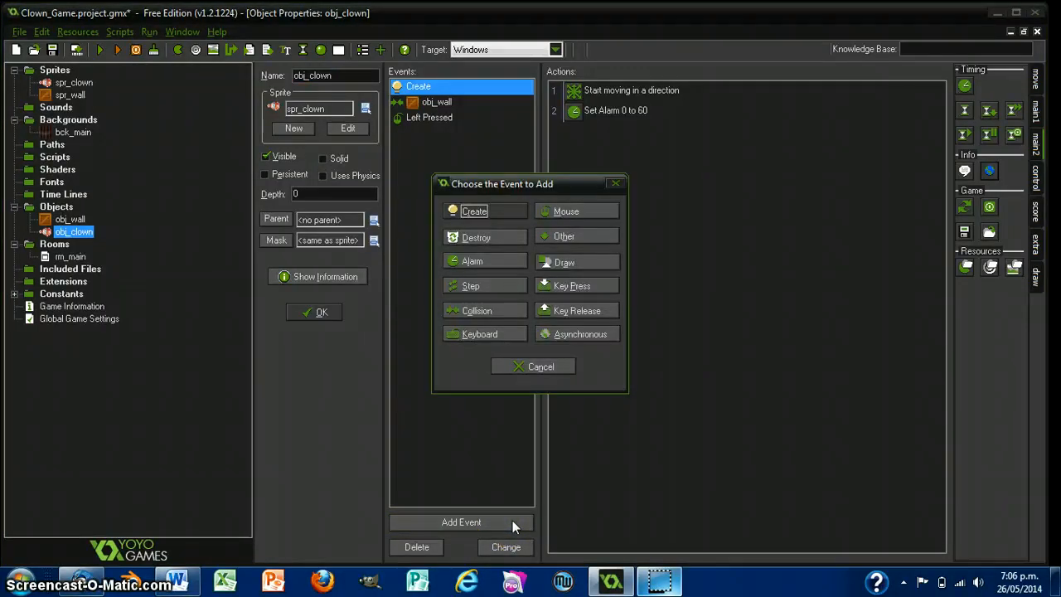
left_click(502, 260)
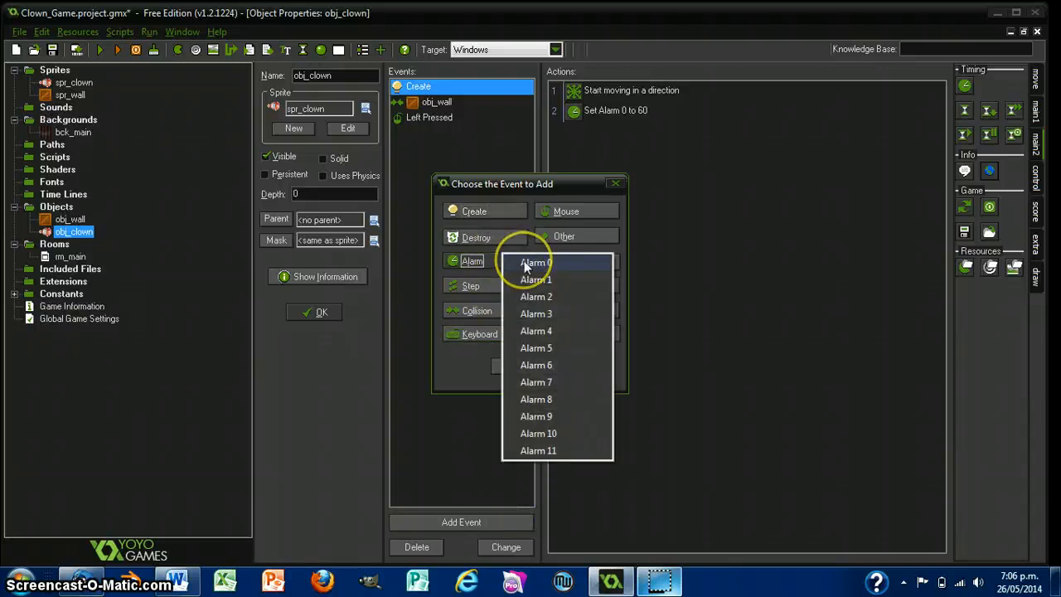
left_click(530, 262)
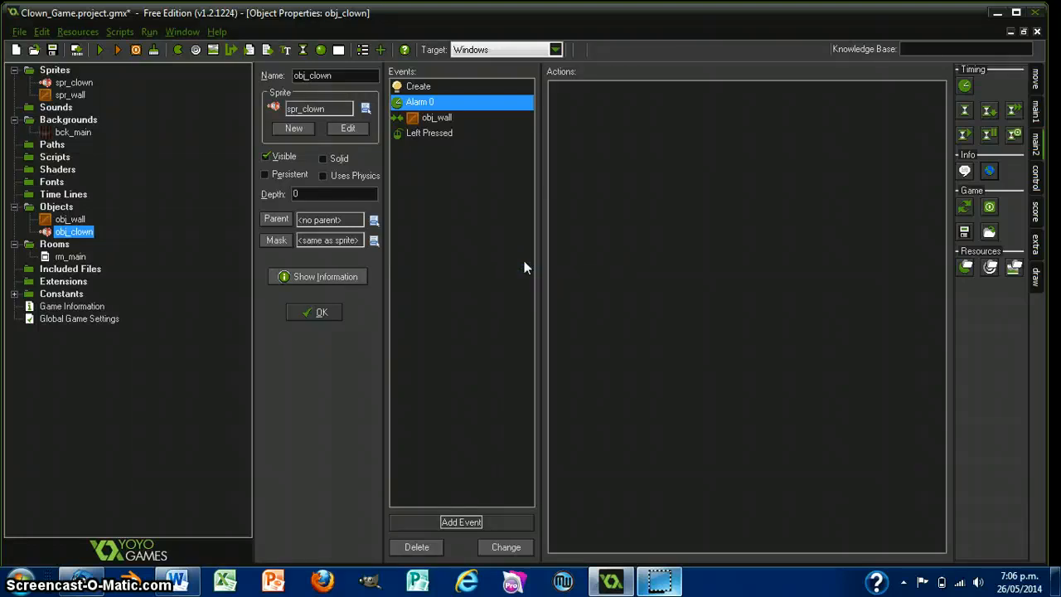
left_click(730, 336)
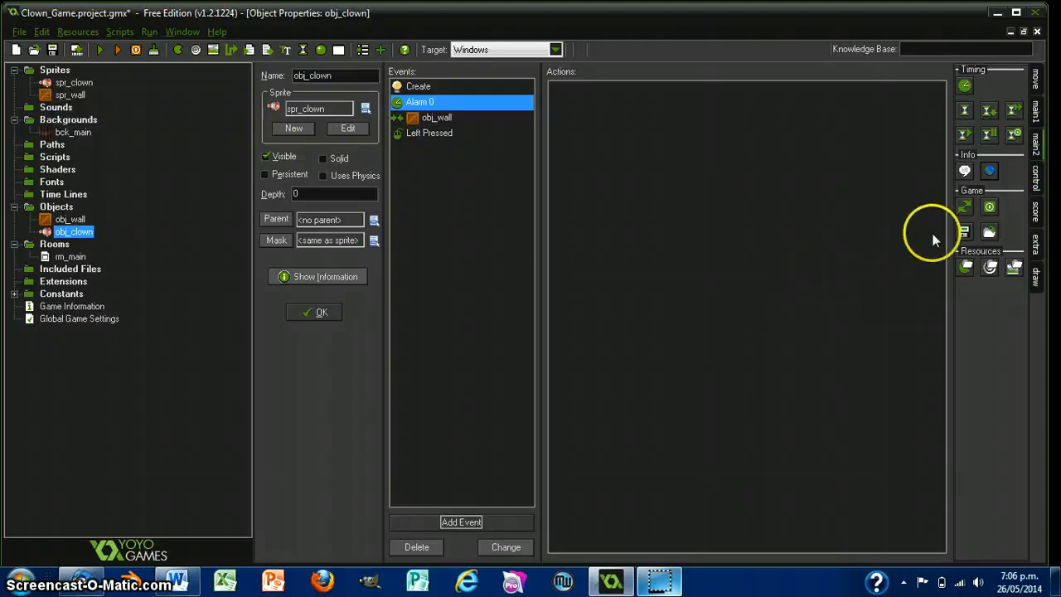
Add a Move Fixed action to the Alarm 0 event with all eight outer directions, speed 0 and Relative enabled.
left_click(1035, 87)
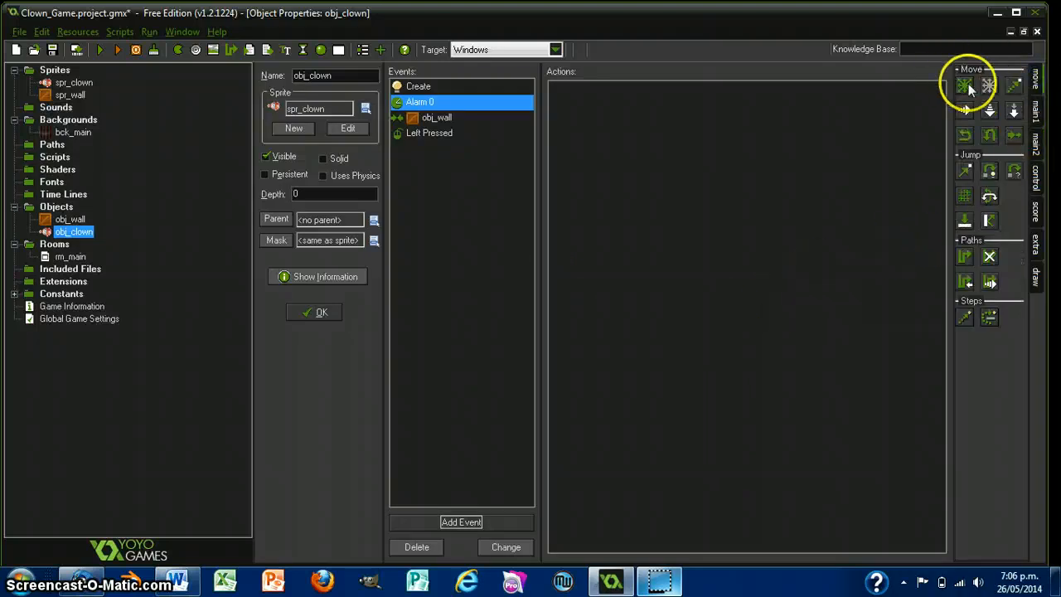
left_click_drag(968, 84, 839, 154)
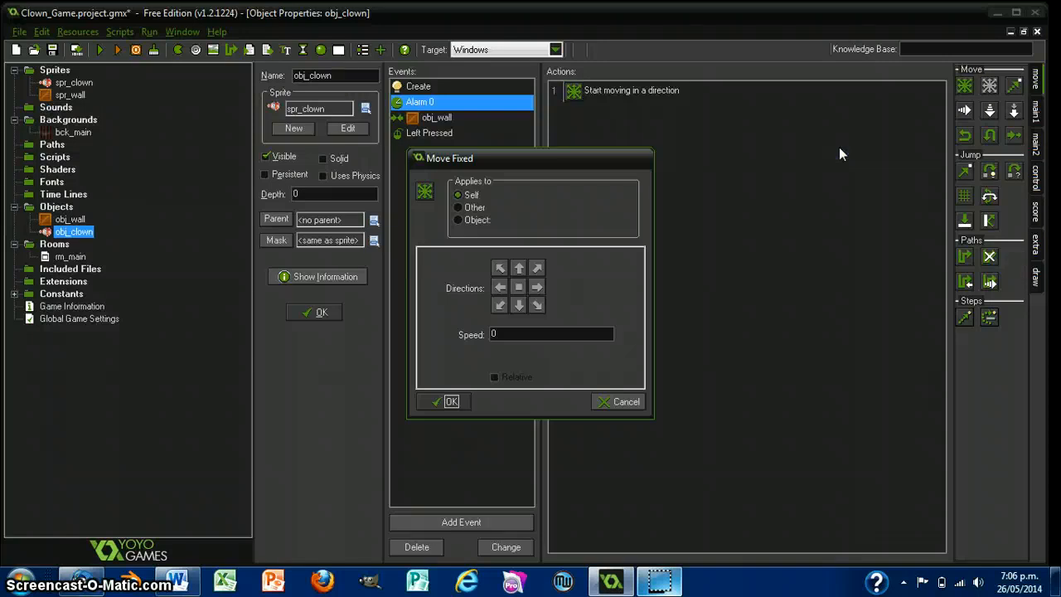
left_click(499, 267)
left_click(519, 267)
left_click(537, 267)
left_click(536, 305)
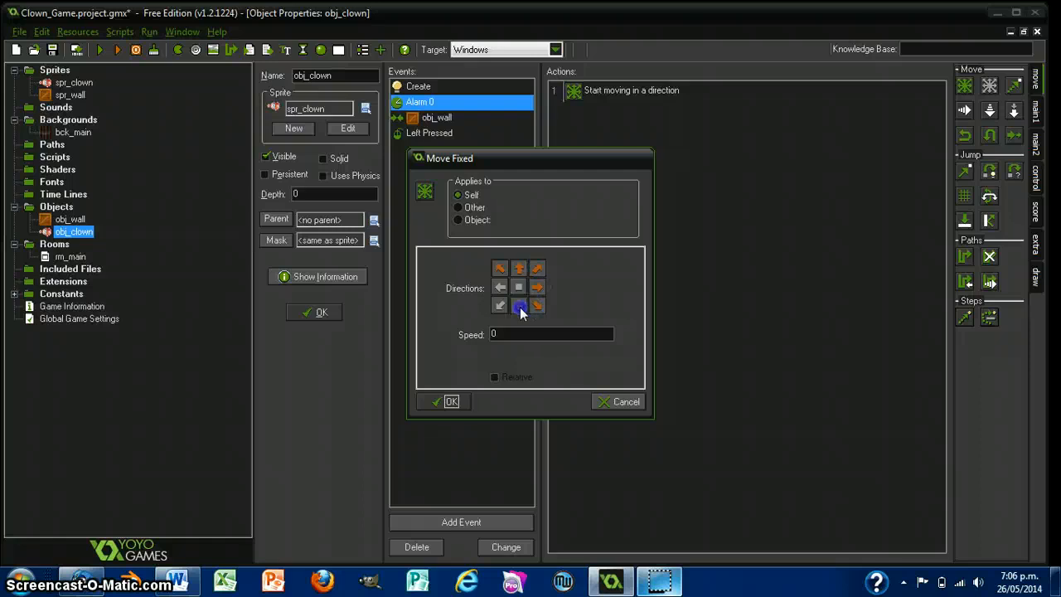
left_click(519, 305)
left_click(500, 304)
left_click(499, 287)
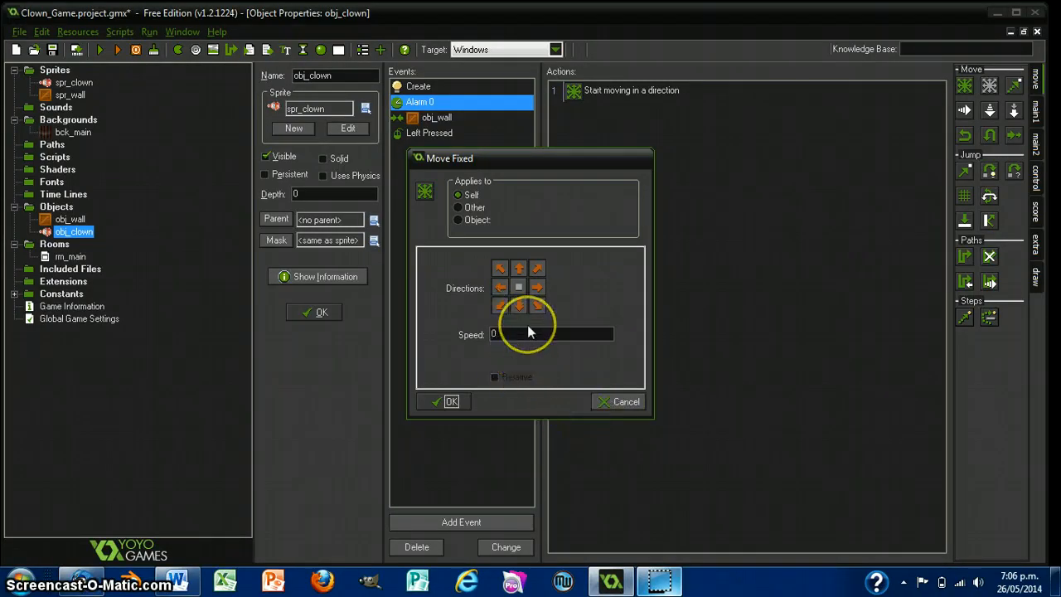
left_click(495, 378)
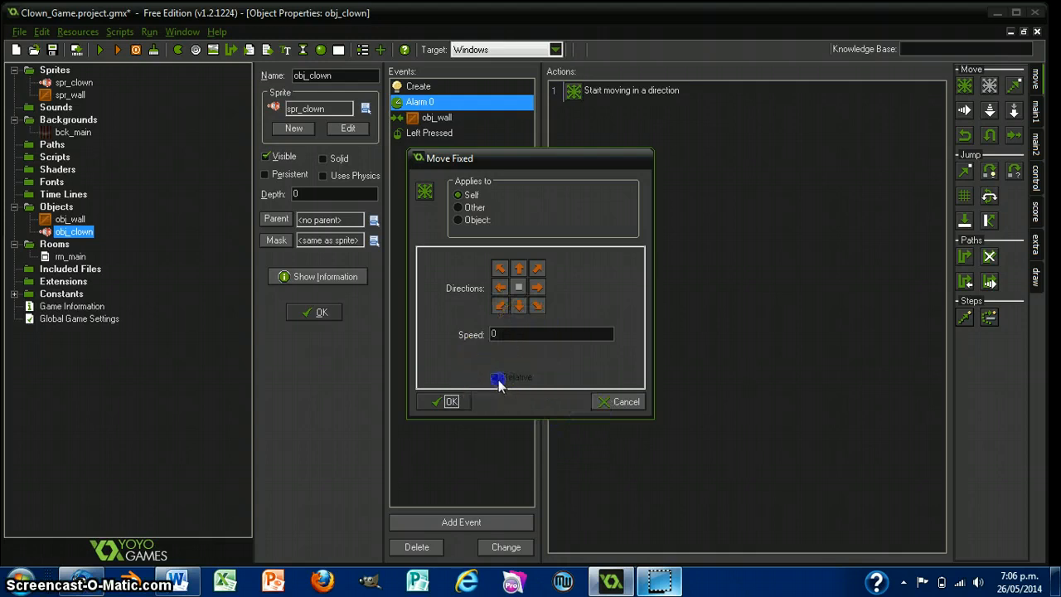
left_click(450, 401)
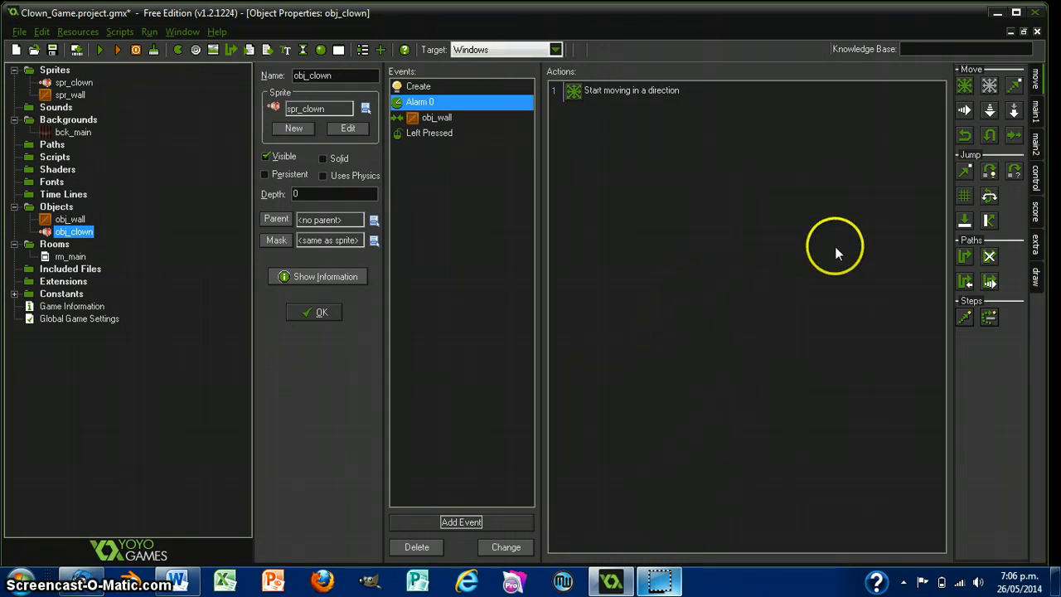
Add a Set Alarm action with 60 steps for Alarm 0 to the Alarm 0 event and accept the obj_clown properties.
left_click(1035, 142)
left_click_drag(965, 87, 761, 124)
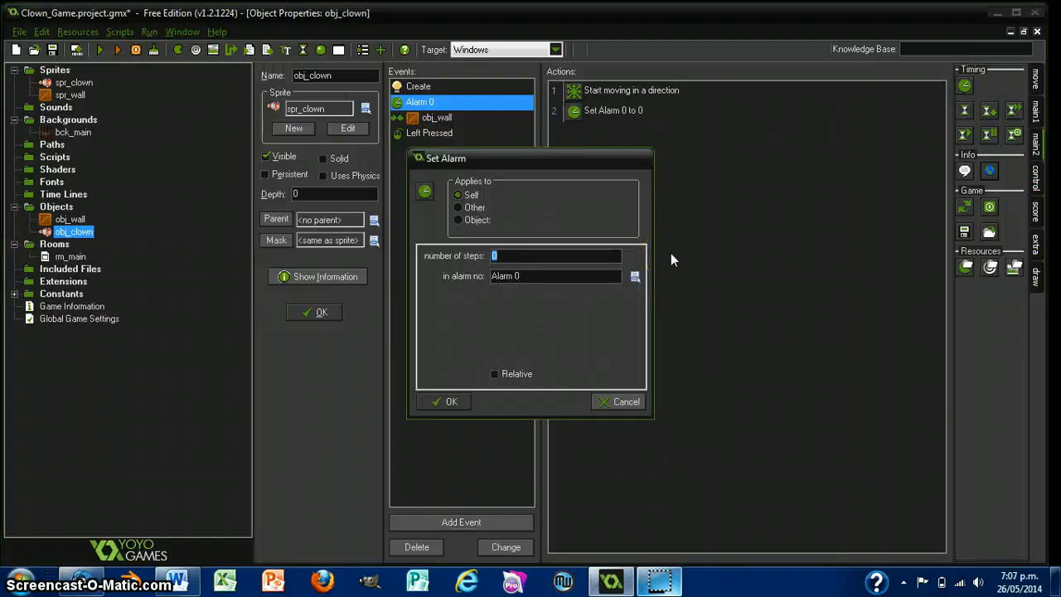
type("60")
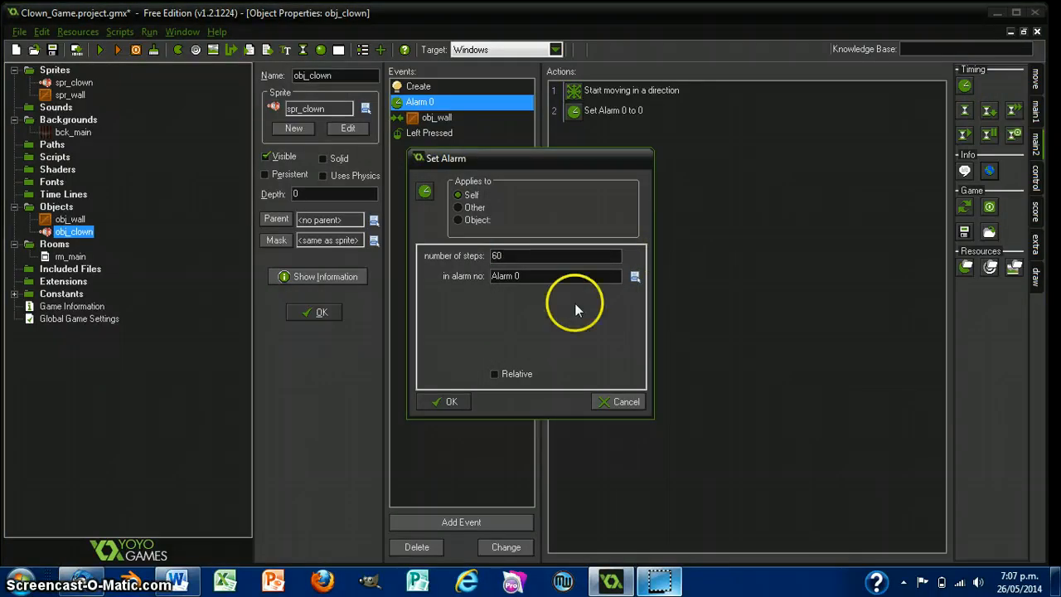
left_click(451, 402)
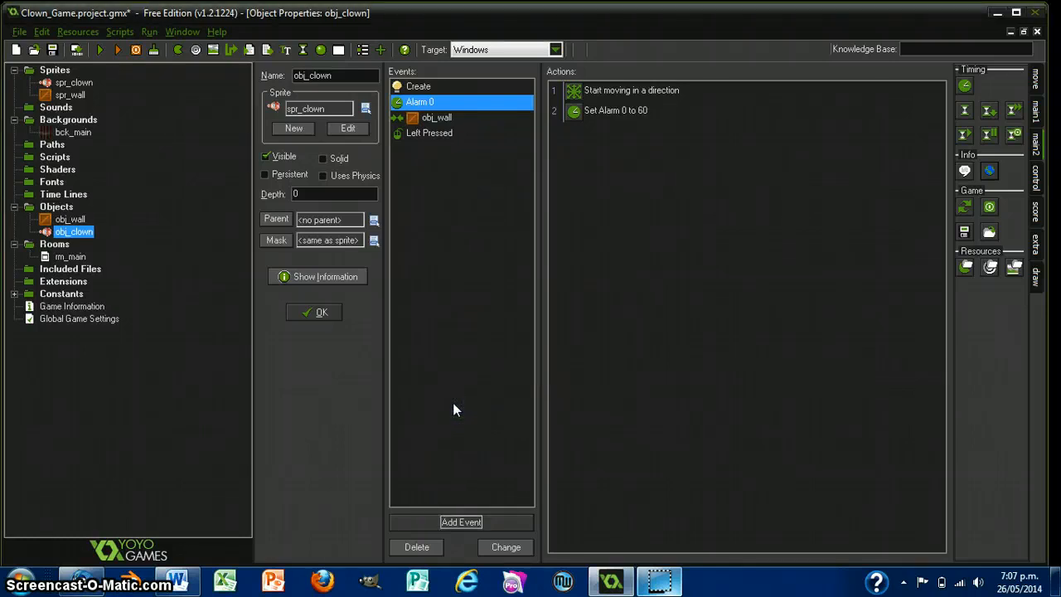
left_click(315, 312)
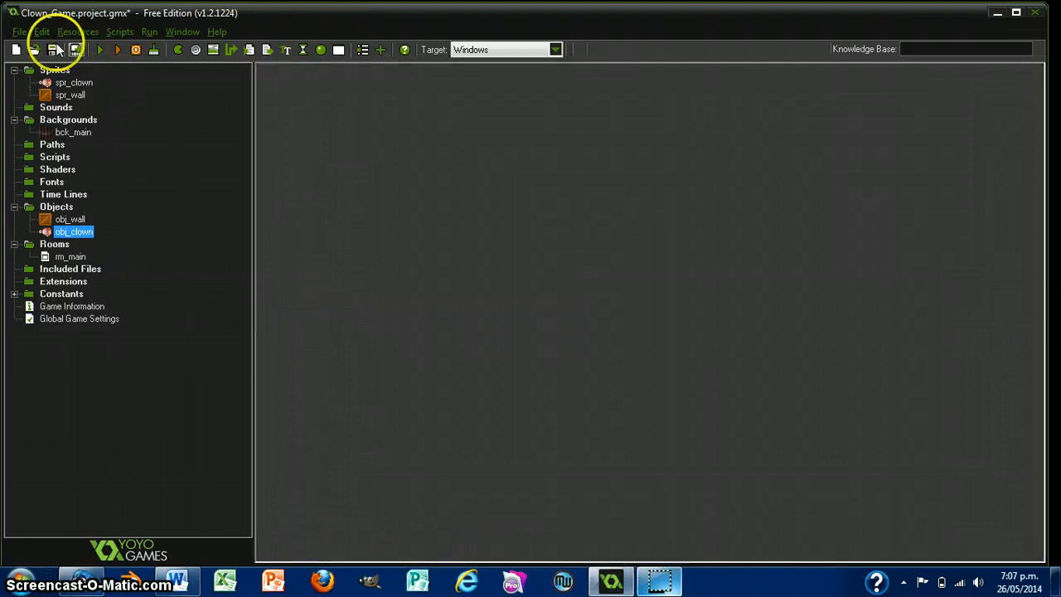
Run the game, try clicking the moving clown to test its direction changes, and close the game window.
left_click(102, 50)
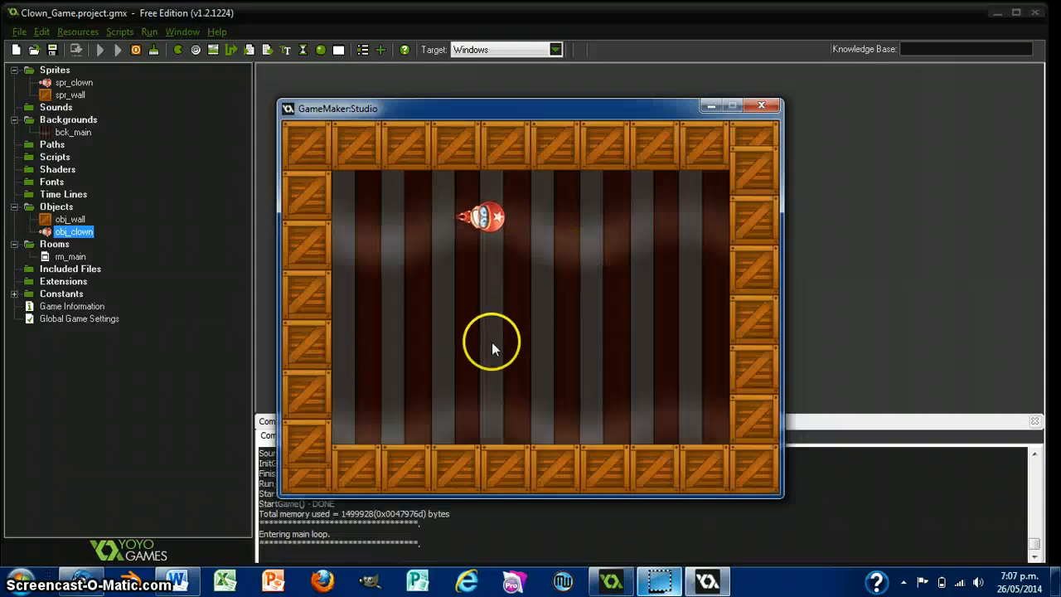
left_click(485, 280)
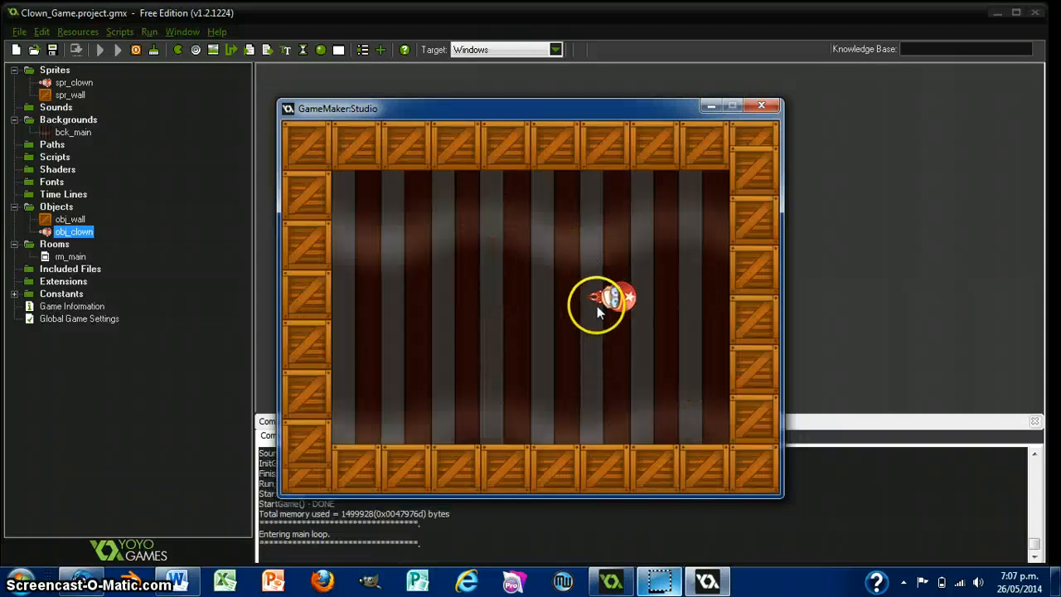
left_click(594, 290)
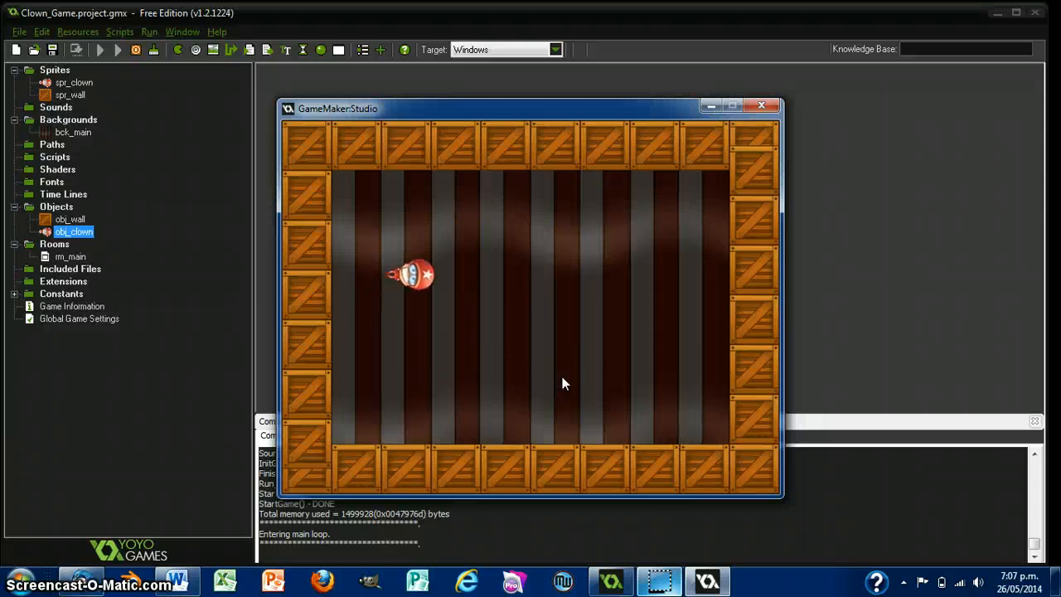
left_click(559, 377)
left_click(523, 195)
left_click(639, 316)
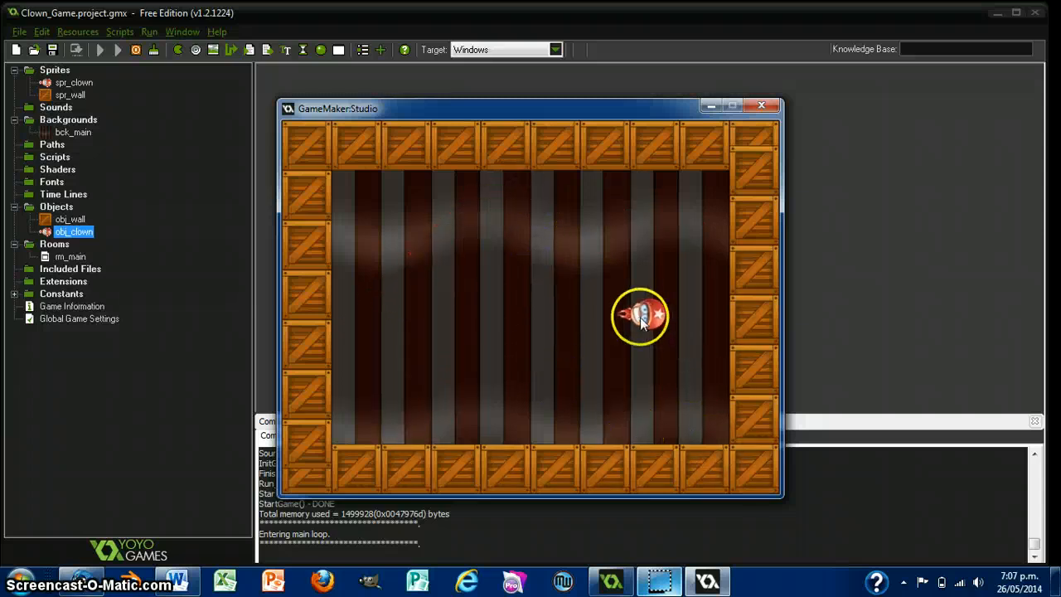
left_click(634, 393)
left_click(571, 339)
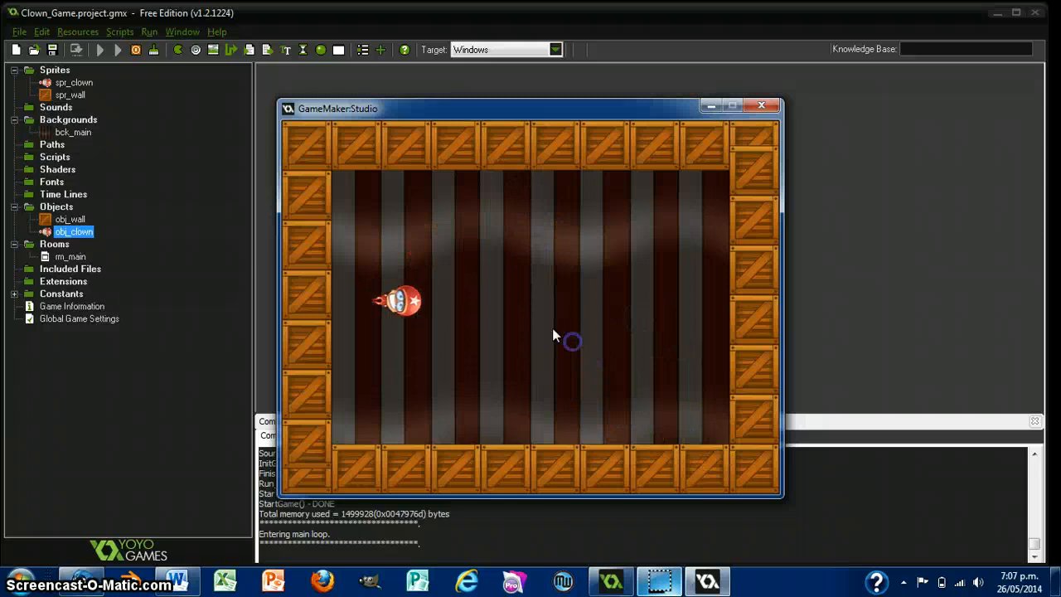
left_click(769, 102)
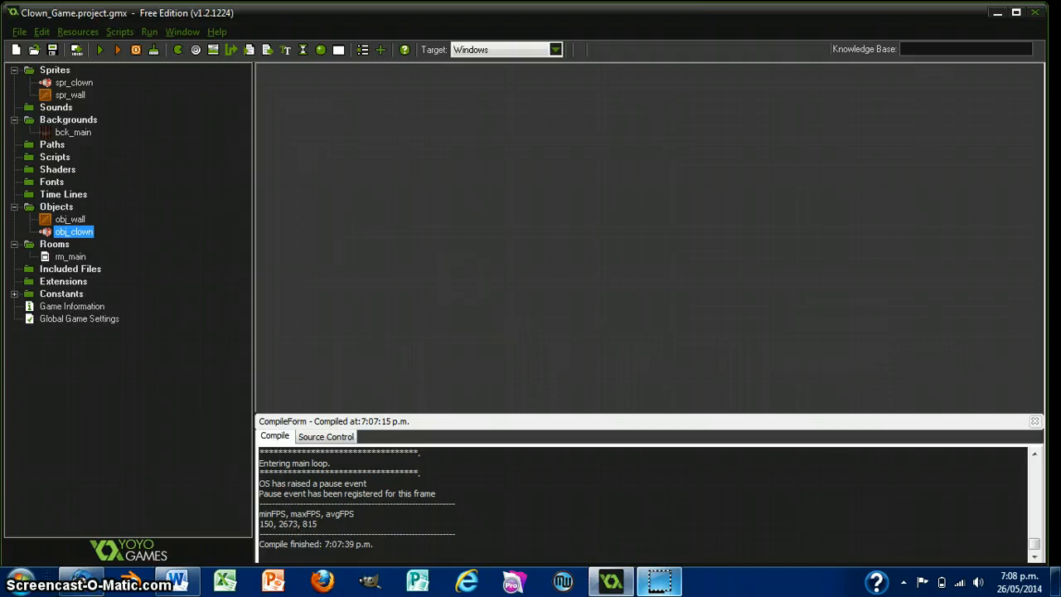
In the Create event of obj_clown, add a Transform Sprite action with angle set to direction and no mirroring.
double_click(79, 235)
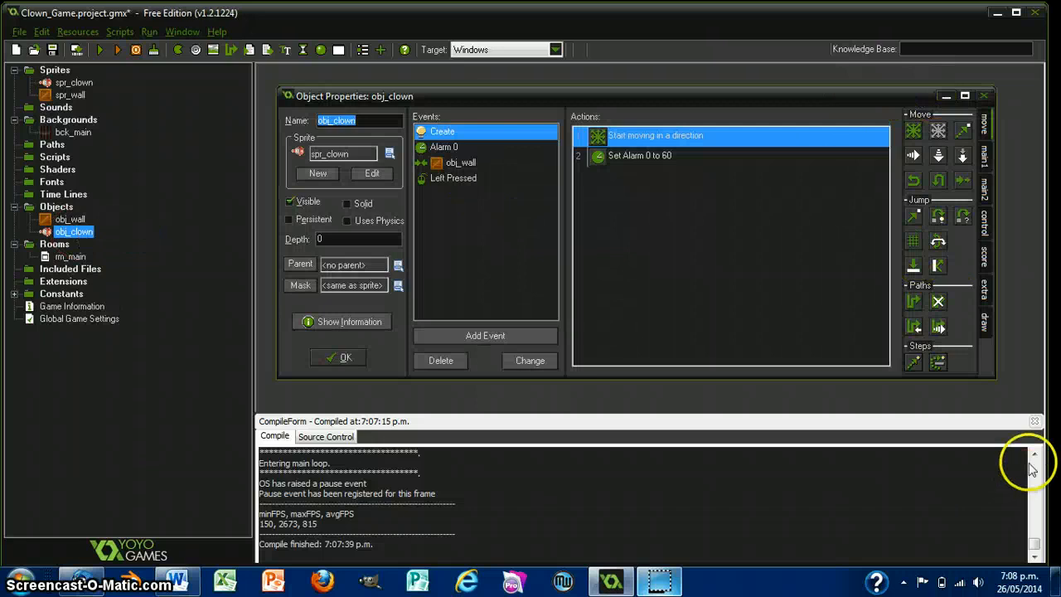
left_click(1034, 421)
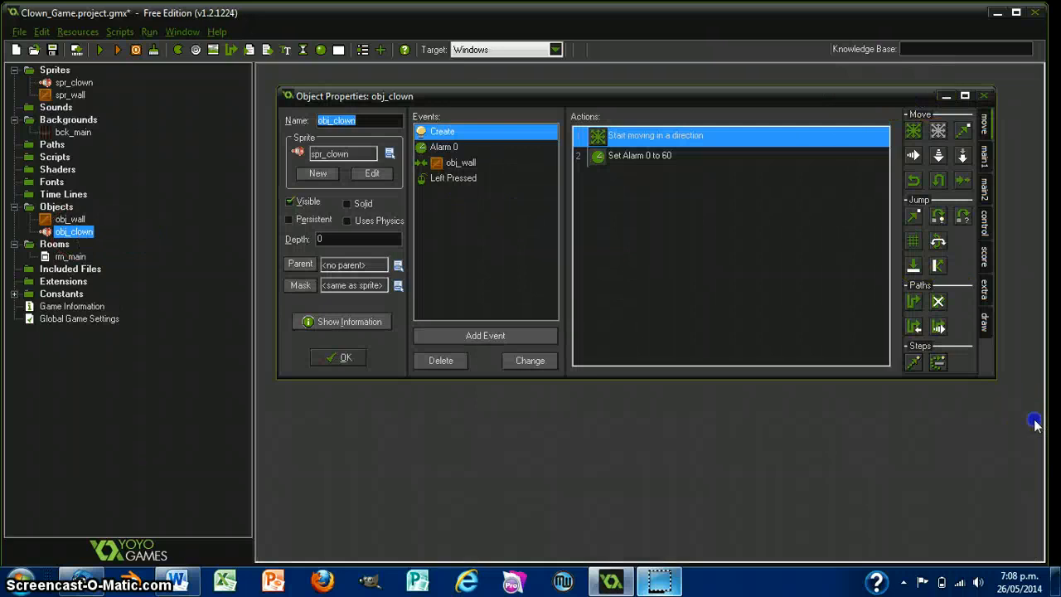
left_click(965, 97)
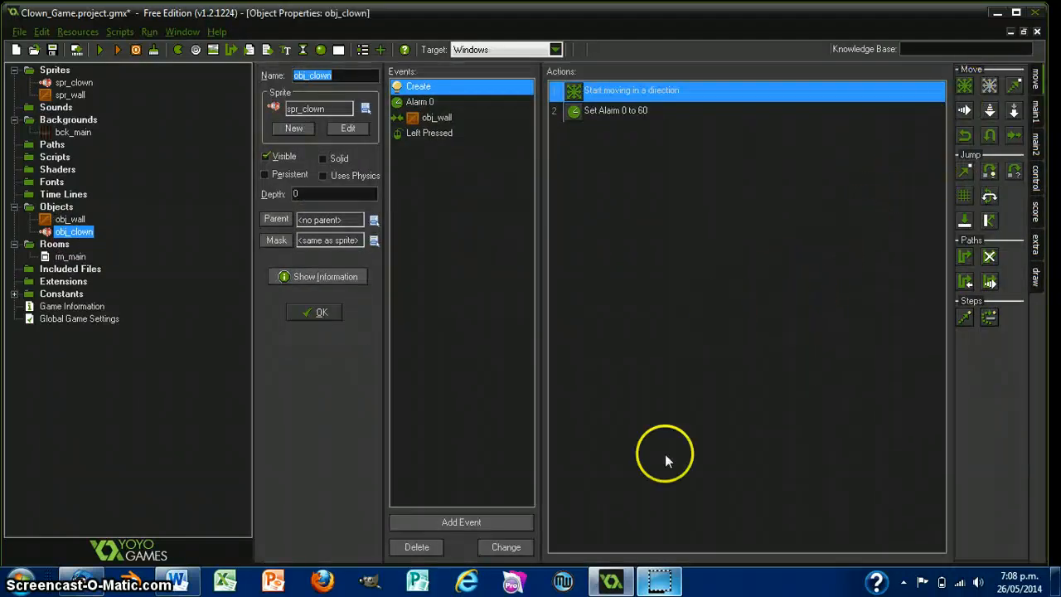
left_click(1038, 116)
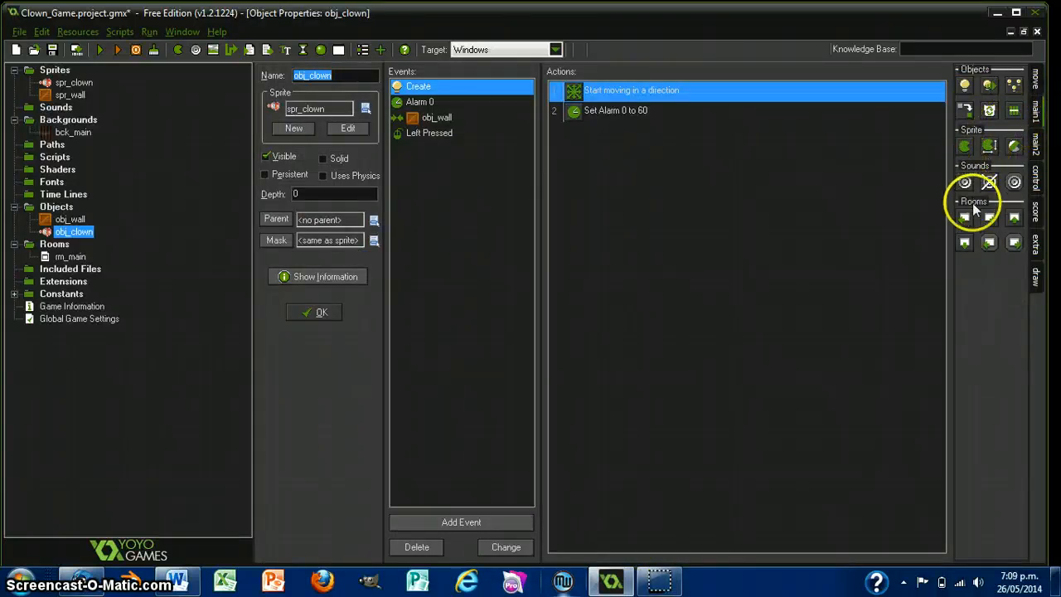
left_click_drag(995, 146, 828, 171)
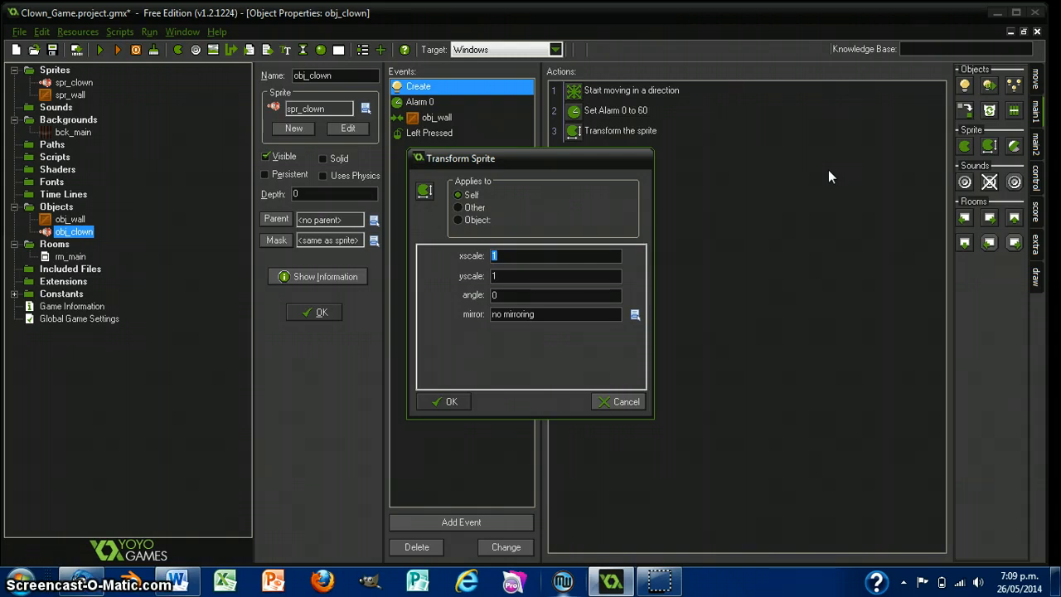
left_click(578, 296)
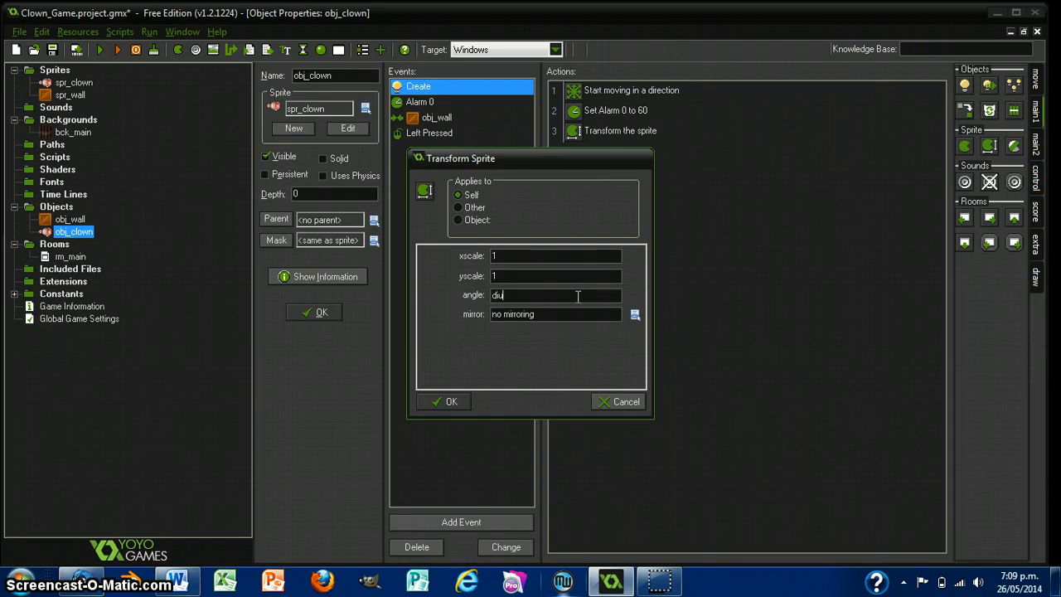
key("BackSpace")
type("rection")
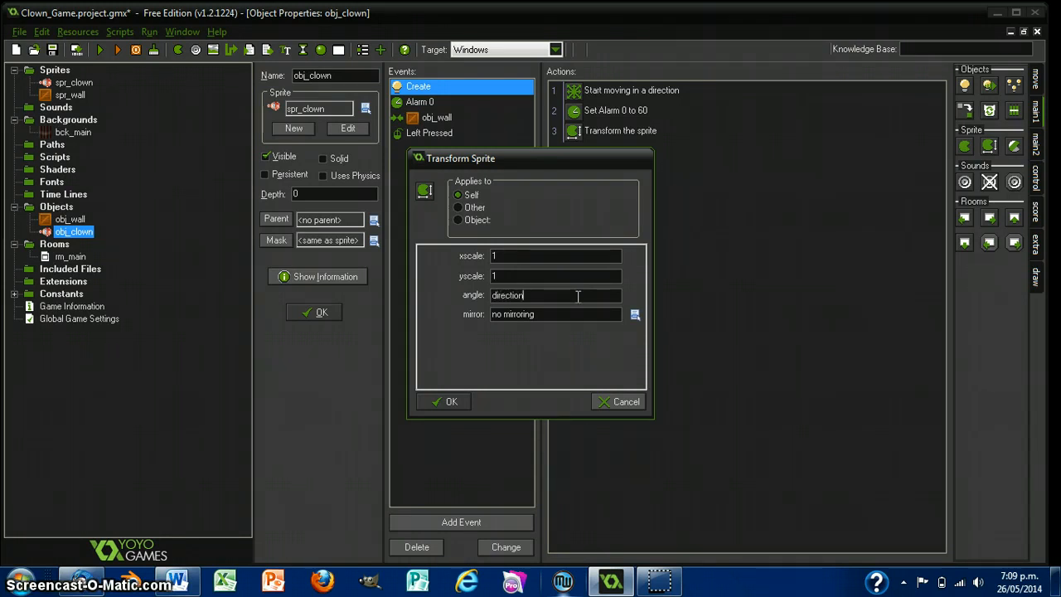
left_click(555, 315)
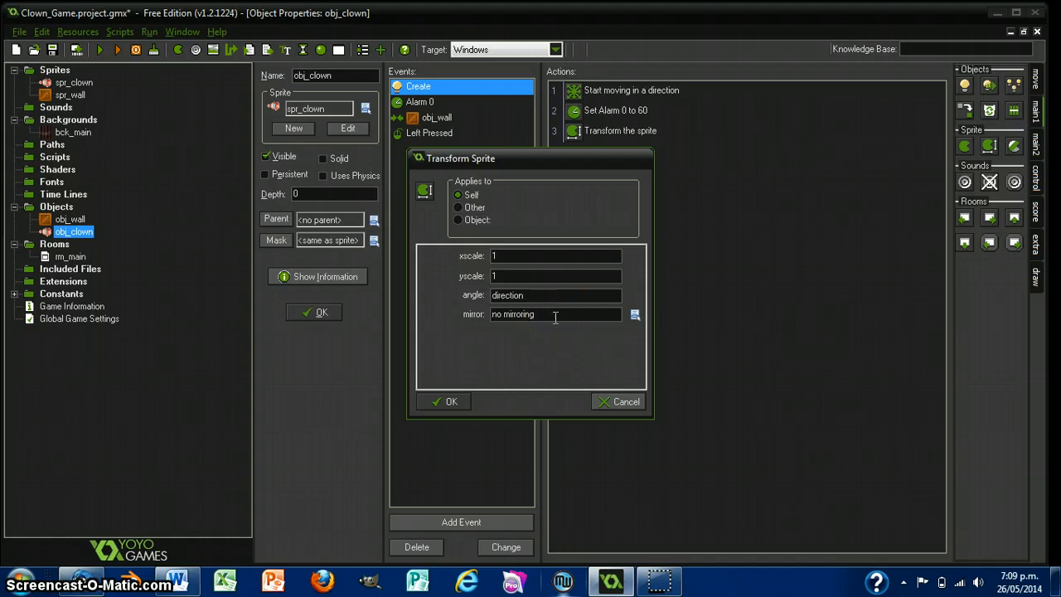
left_click(627, 339)
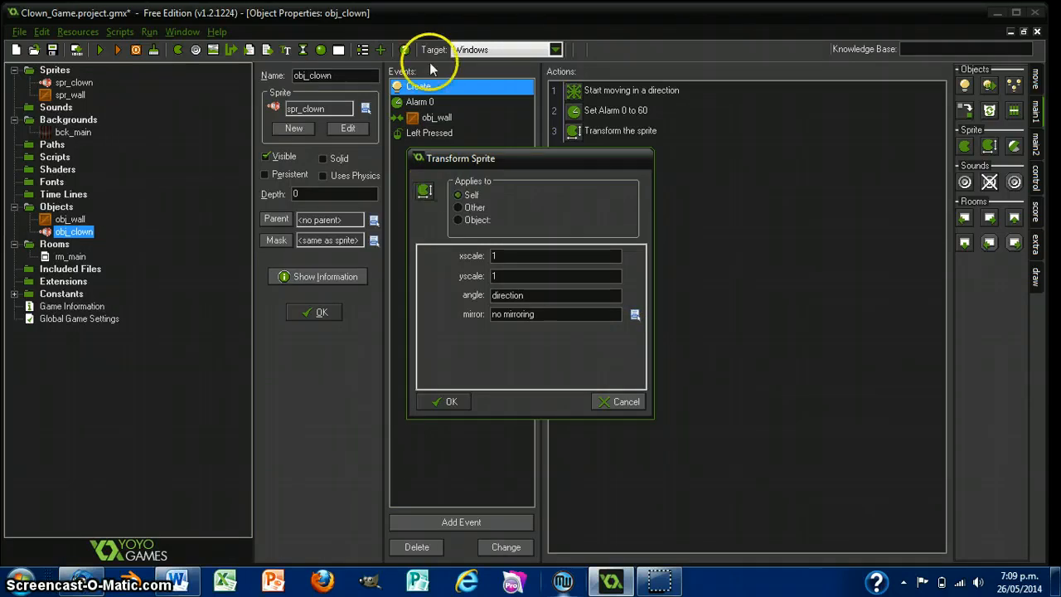
left_click(449, 403)
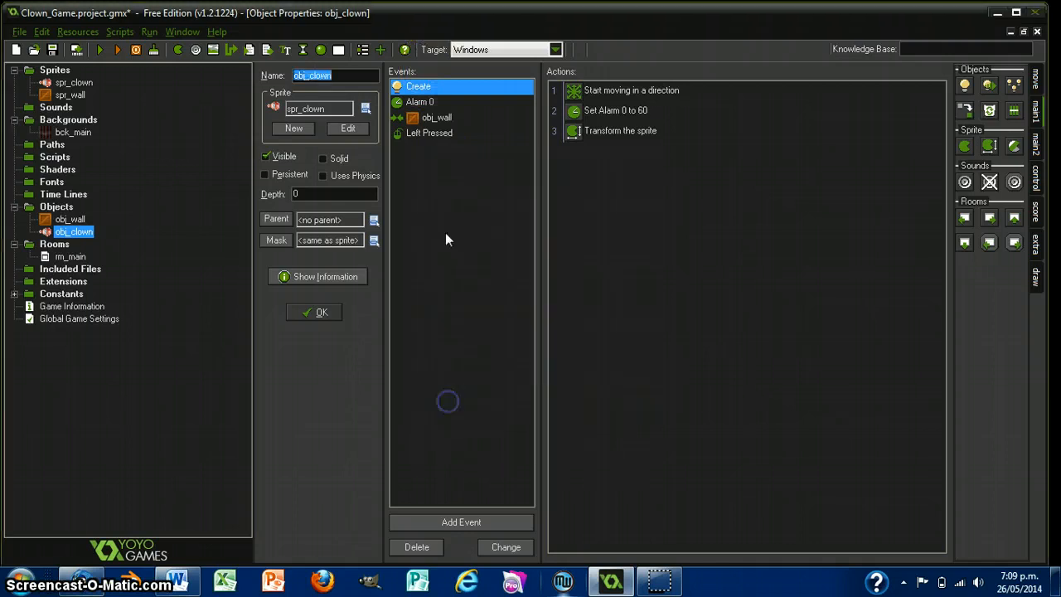
Add a Transform Sprite action with angle set to direction to the clown's Alarm 0 event.
left_click(432, 103)
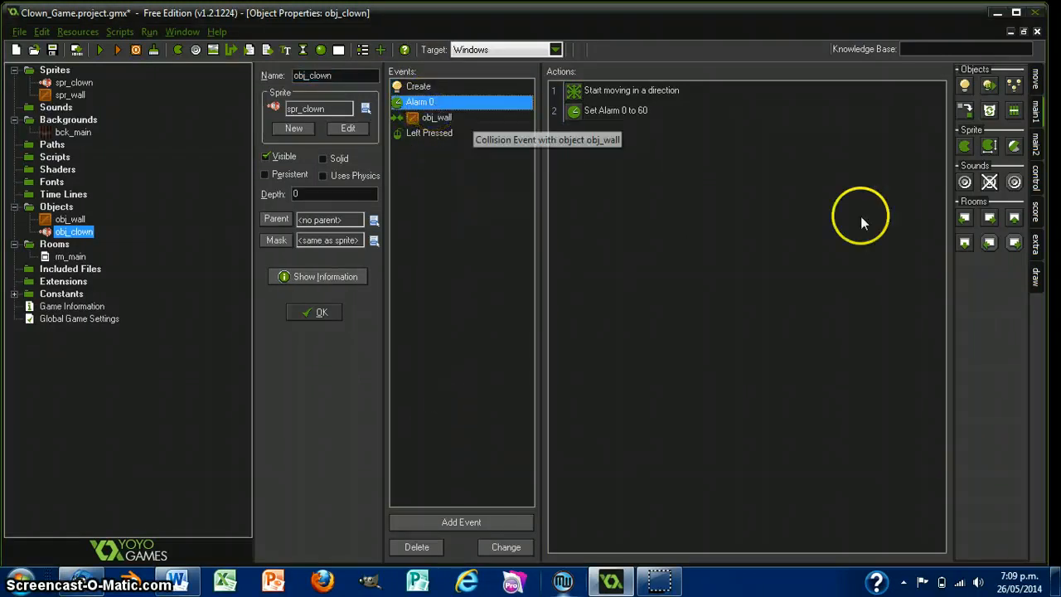
left_click_drag(991, 147, 682, 197)
left_click(533, 294)
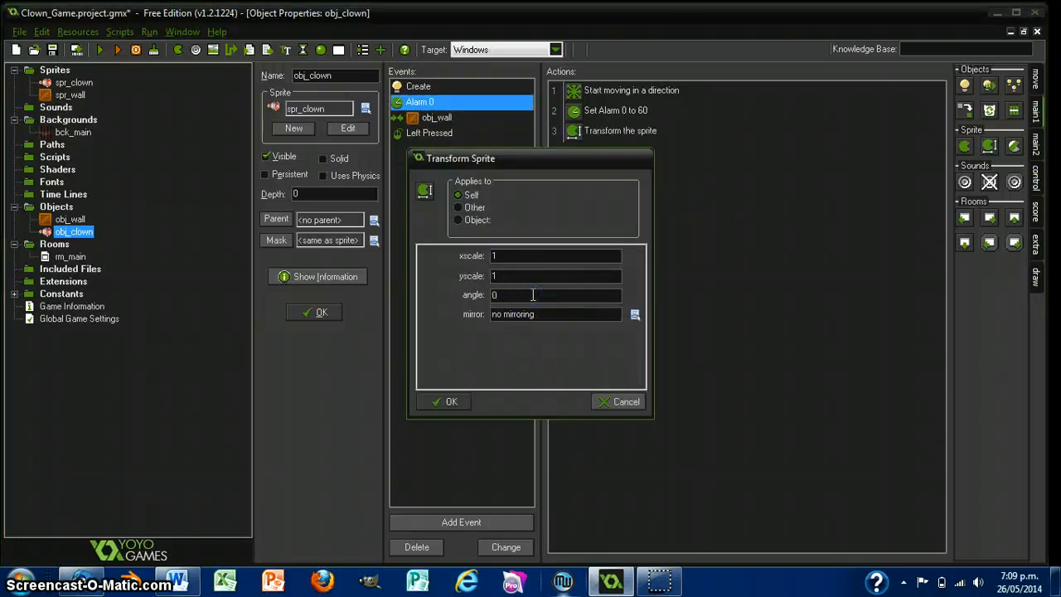
key("BackSpace")
type("direction")
left_click(421, 406)
Add a Transform Sprite action with angle set to direction to the clown's collision event with obj_wall.
left_click(446, 119)
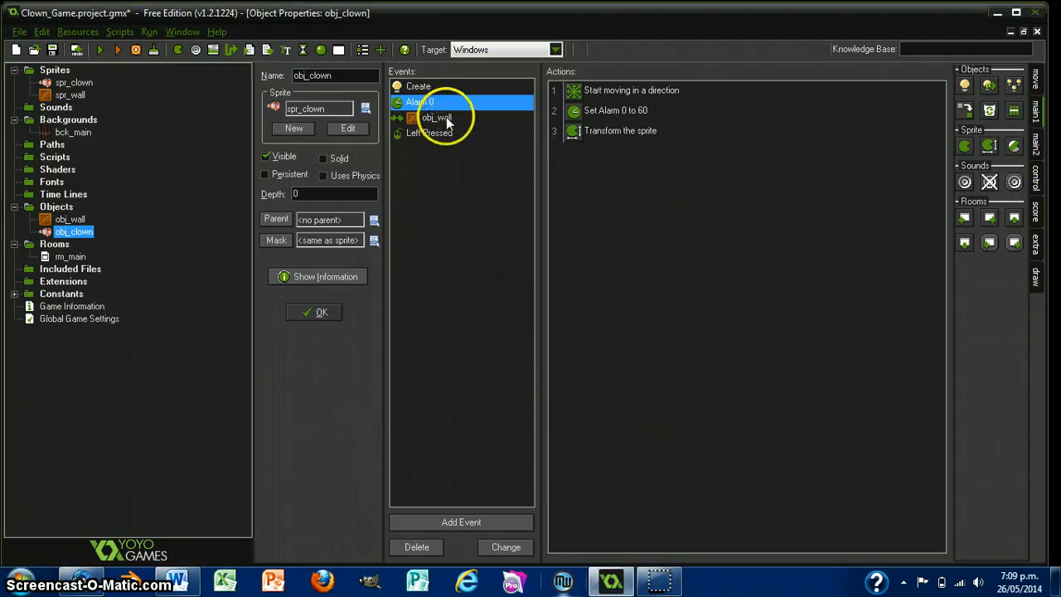
left_click_drag(989, 146, 731, 205)
left_click(561, 295)
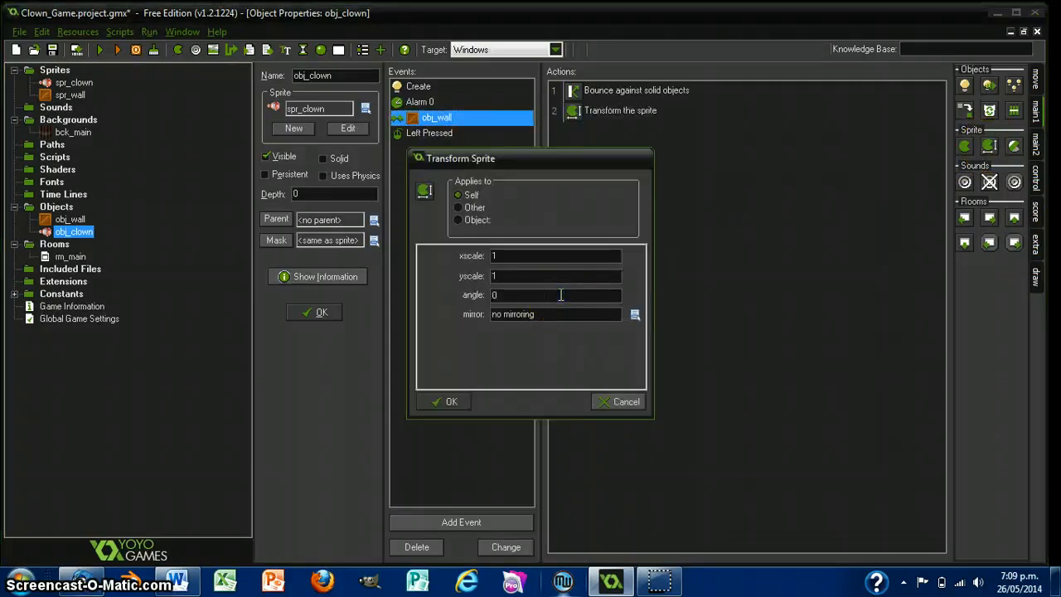
key("BackSpace")
type("direction")
left_click(438, 408)
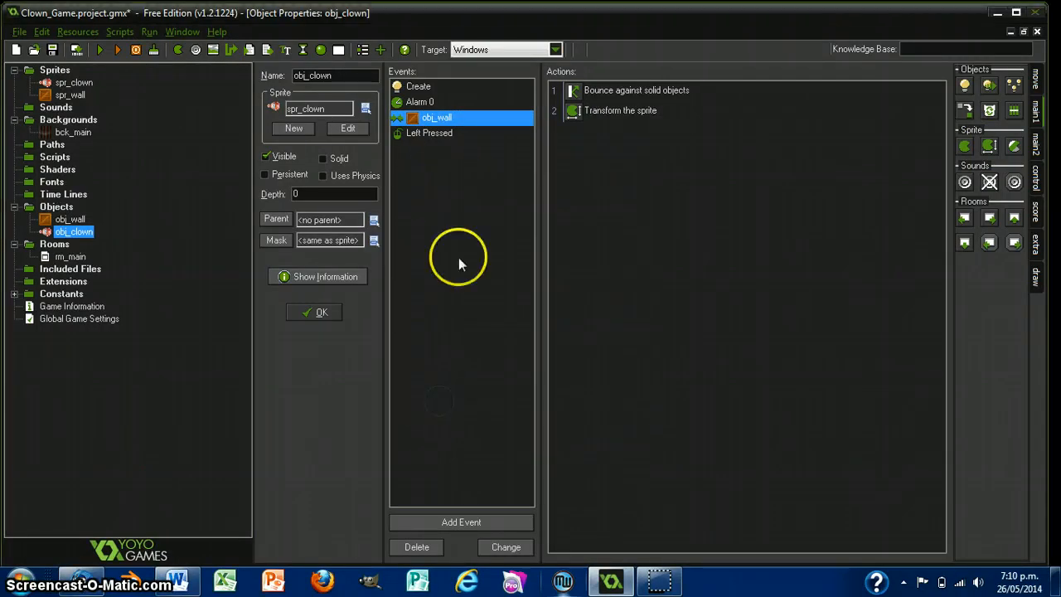
Add a Transform Sprite action with angle set to direction to the Left Pressed event and close obj_clown, saving its changes.
left_click(439, 133)
left_click_drag(989, 146, 642, 203)
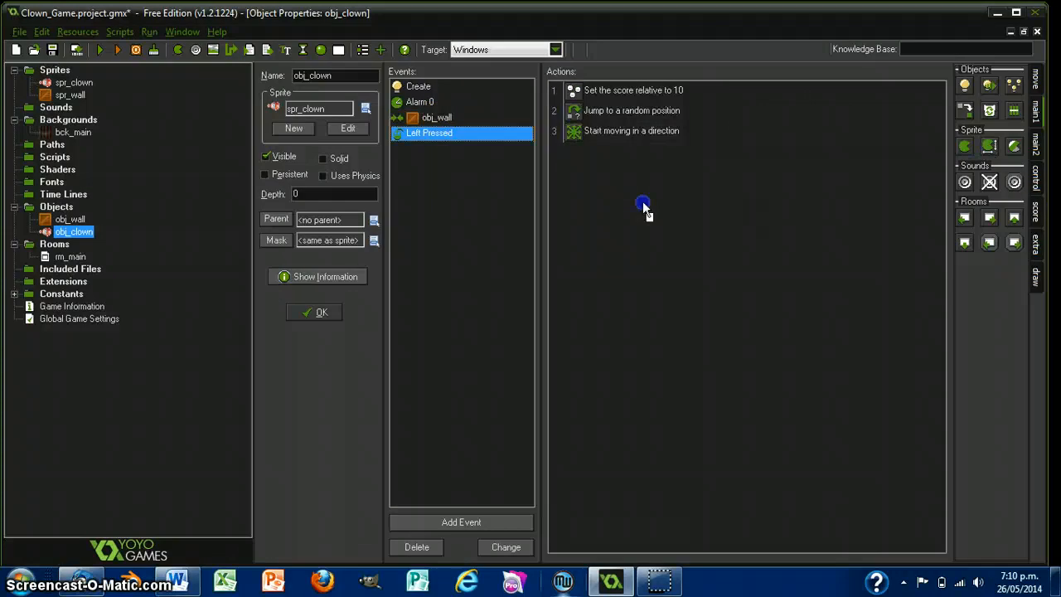
left_click(552, 293)
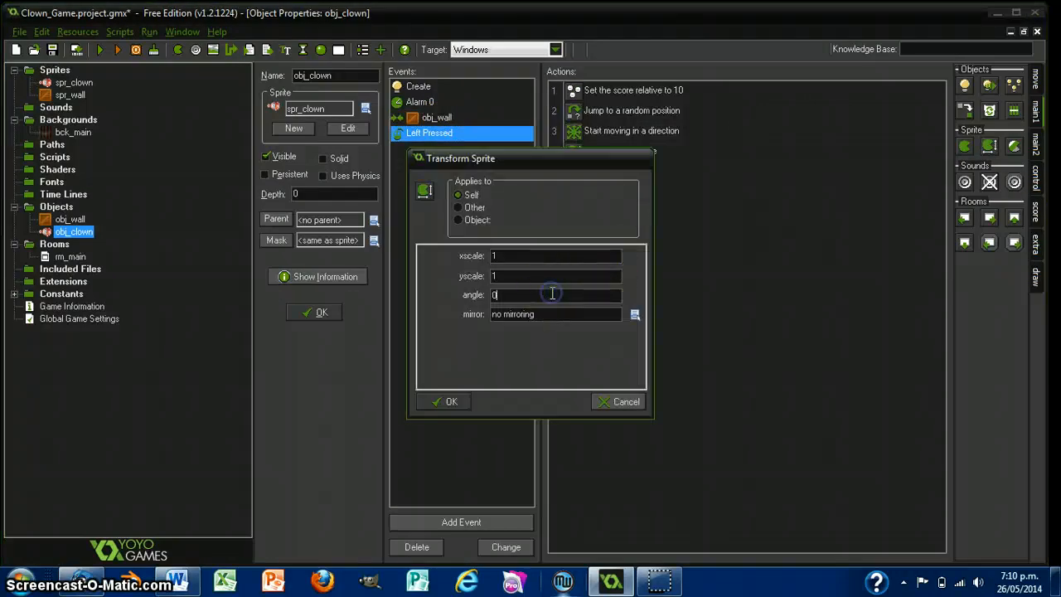
key("BackSpace")
type("direction")
left_click(430, 402)
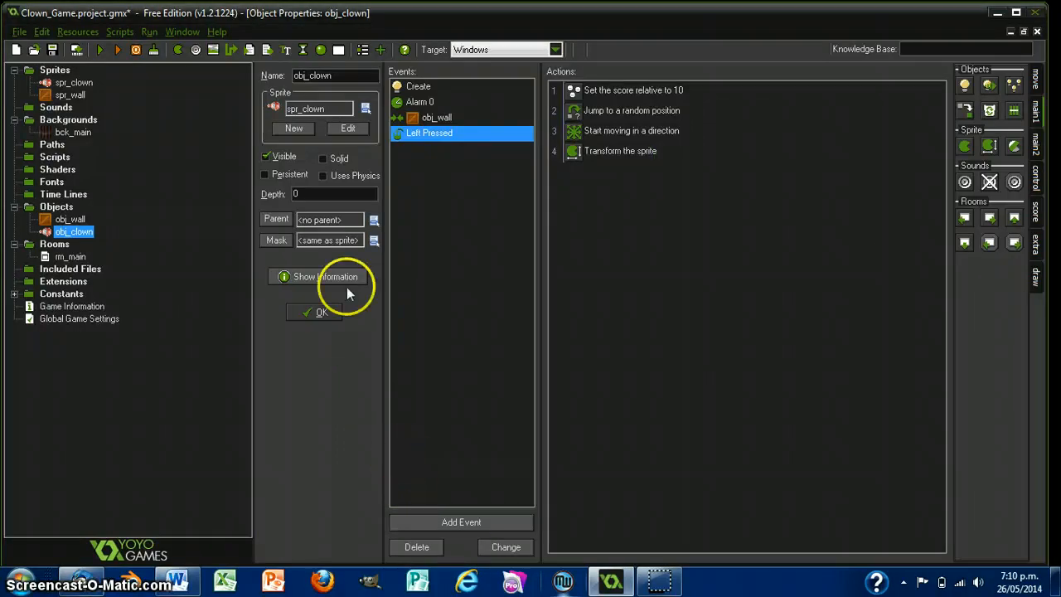
left_click(1035, 32)
left_click(513, 315)
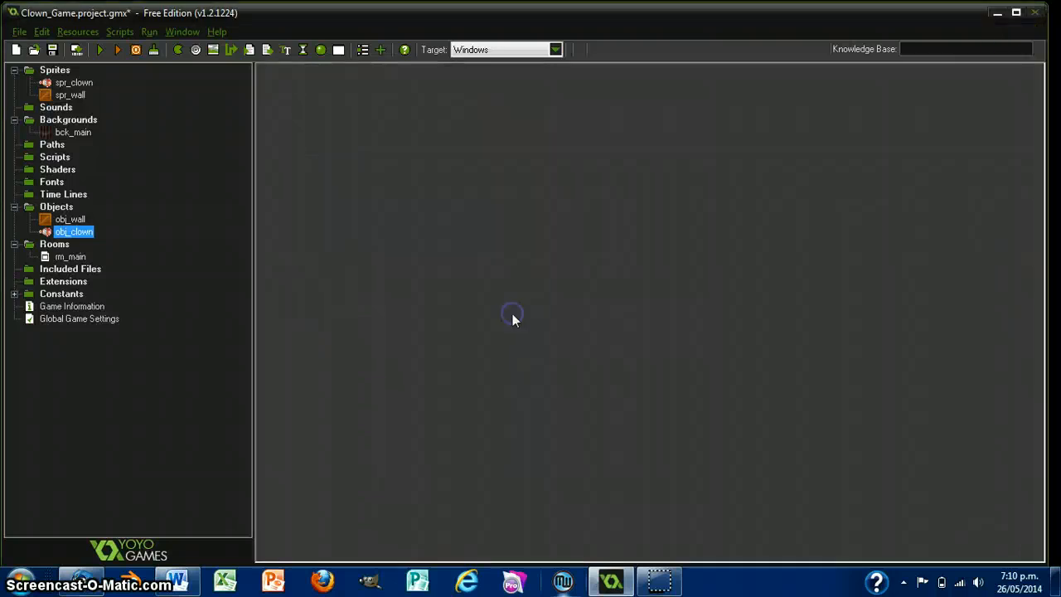
Run the game to check how the clown sprite rotates with its movement direction, and close the game window.
left_click(100, 50)
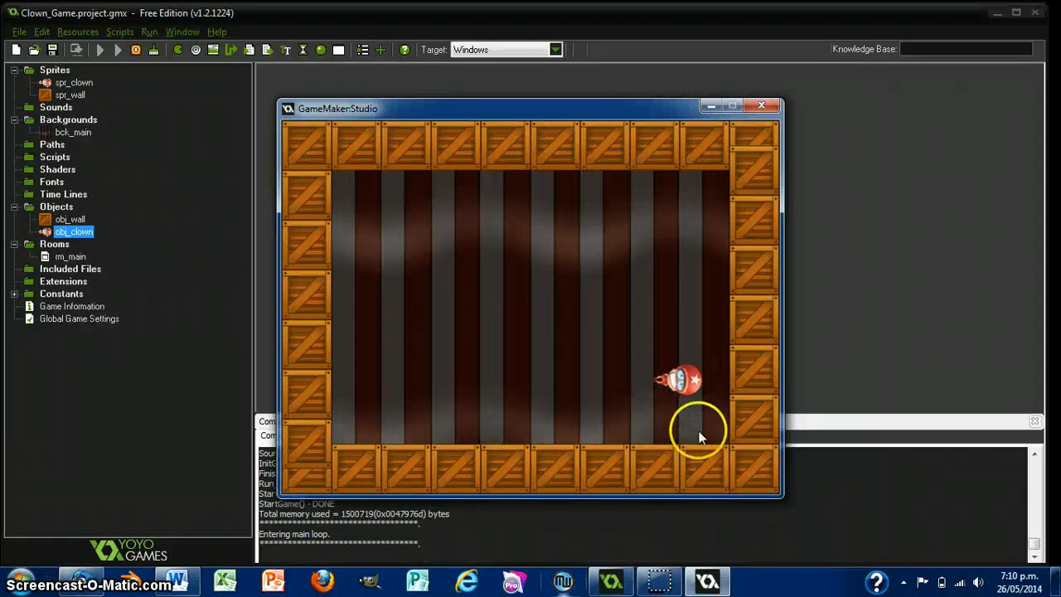
left_click(621, 415)
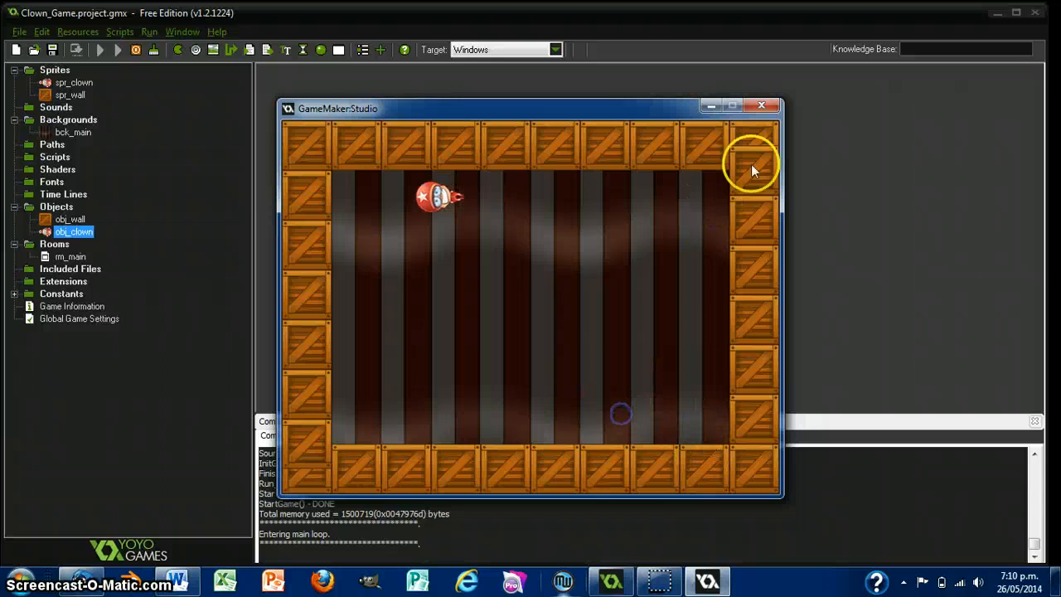
left_click(763, 106)
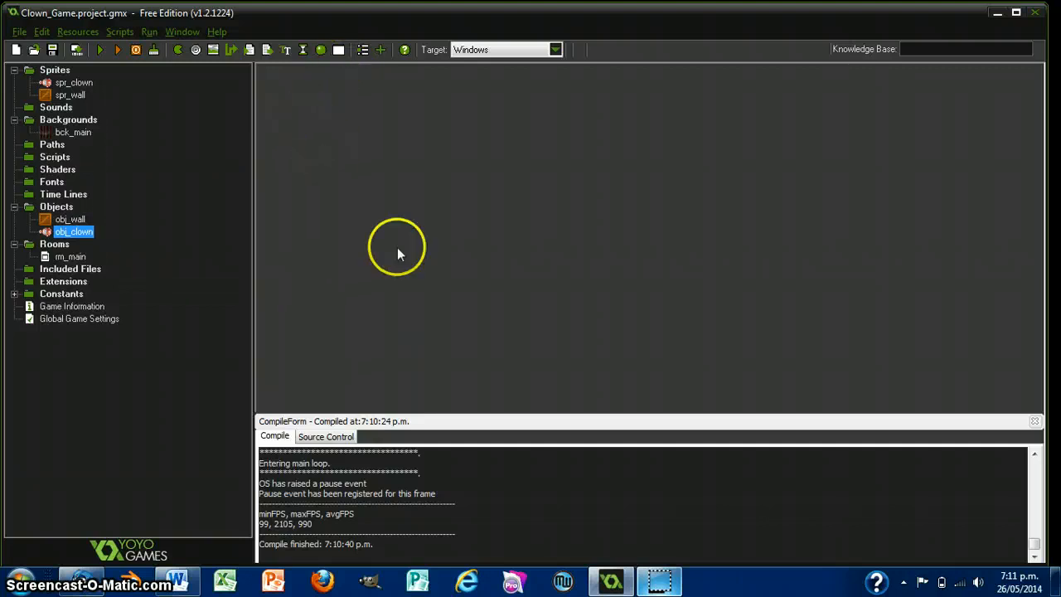
Create a new object named obj_control and maximize its properties window.
left_click(77, 31)
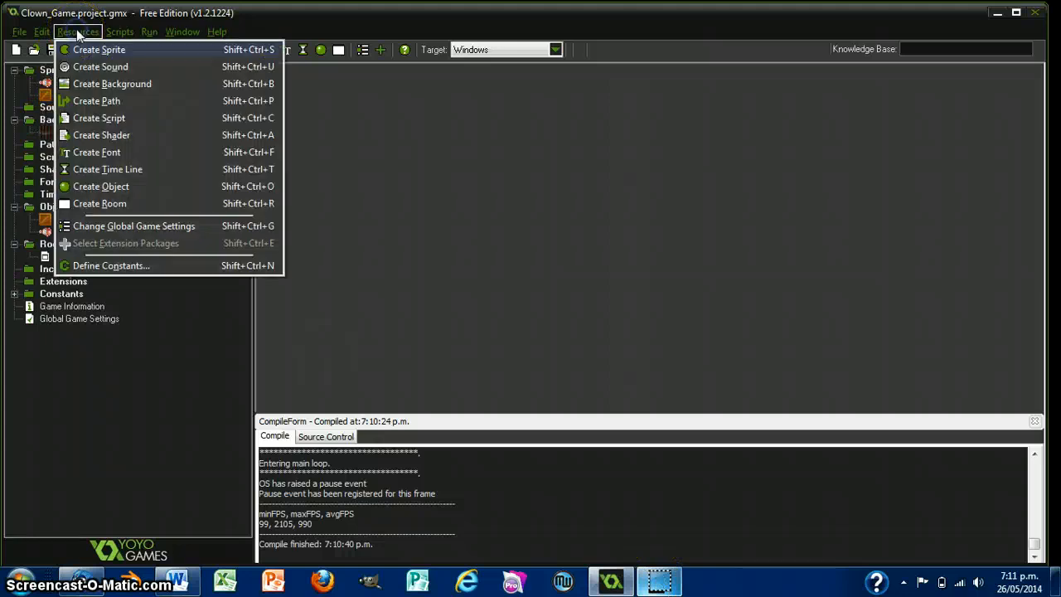
left_click(106, 186)
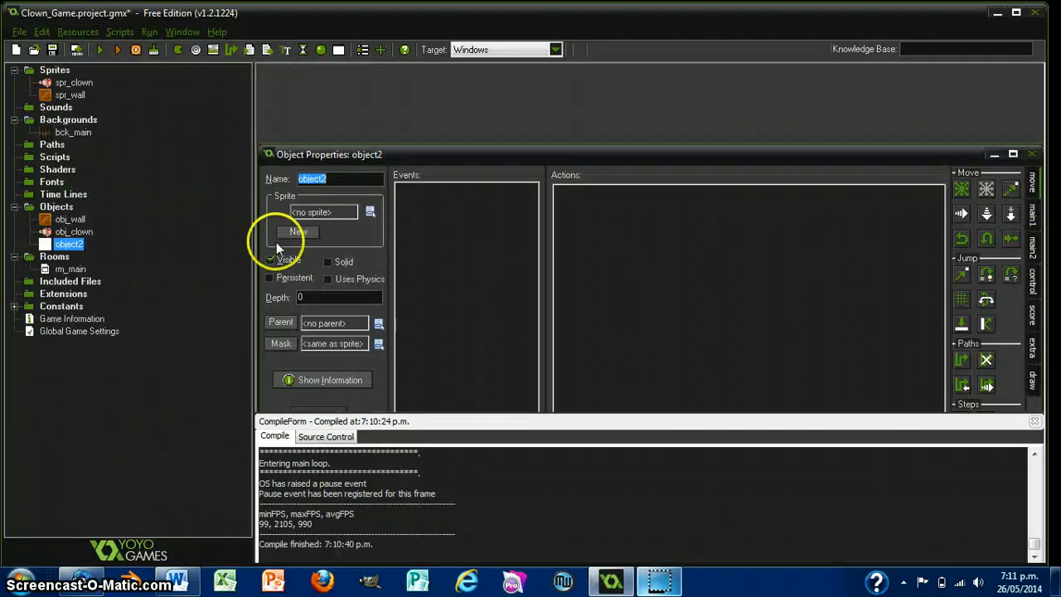
type("ob")
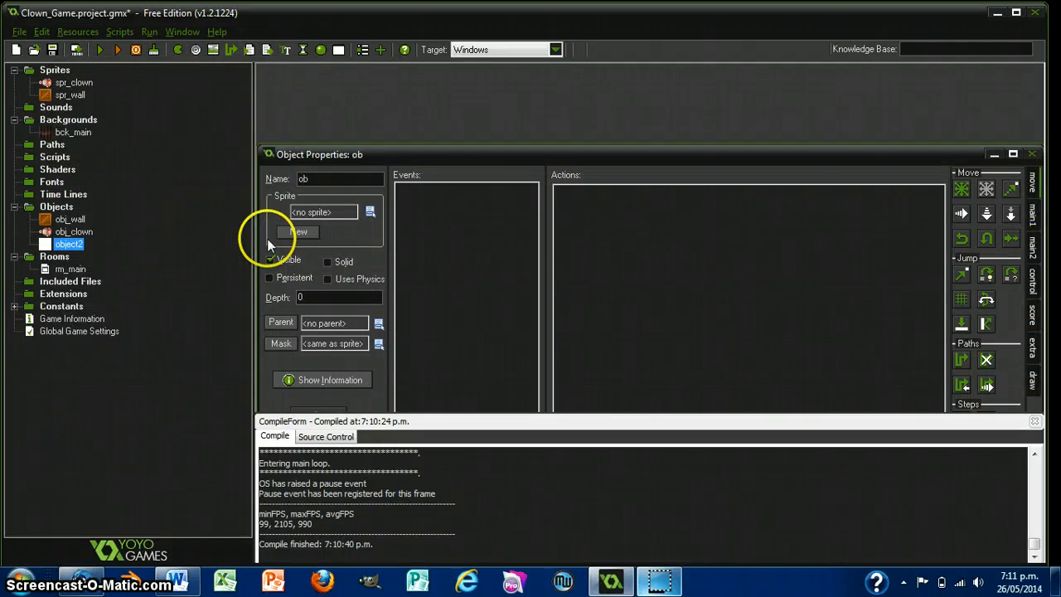
type("j_control")
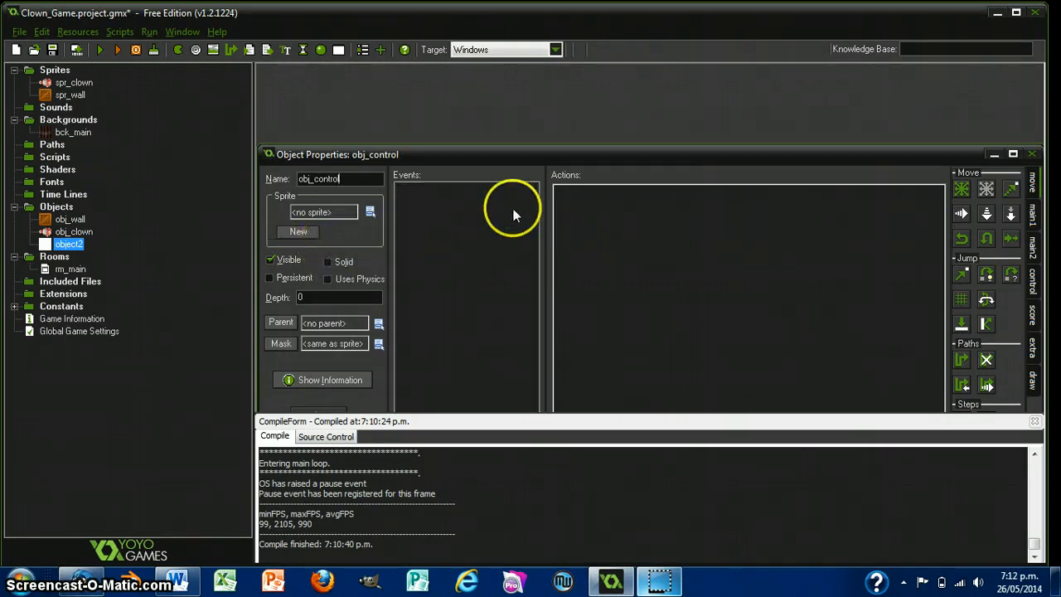
left_click(1028, 154)
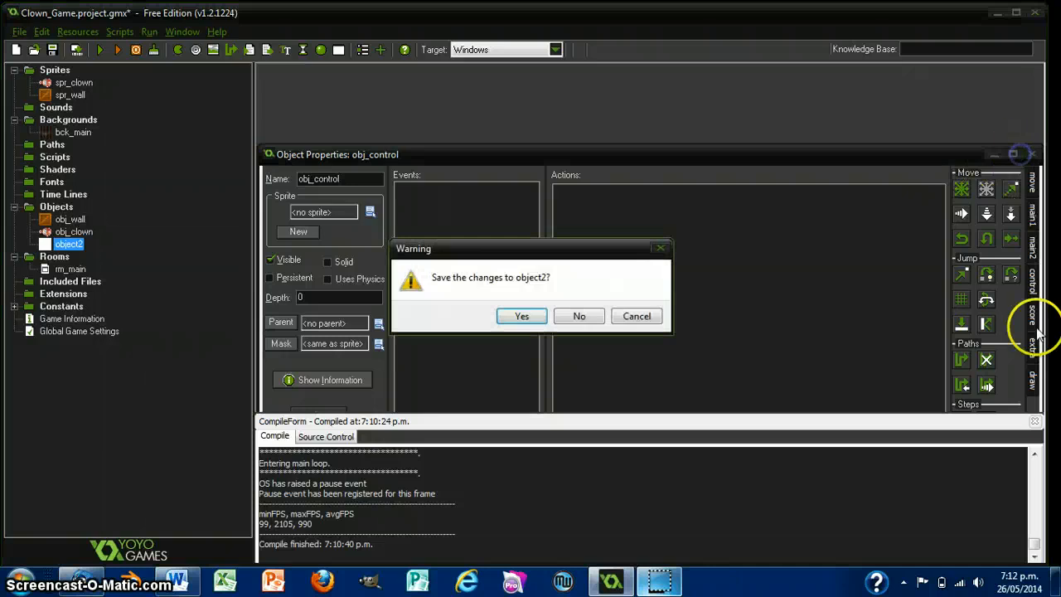
left_click(636, 318)
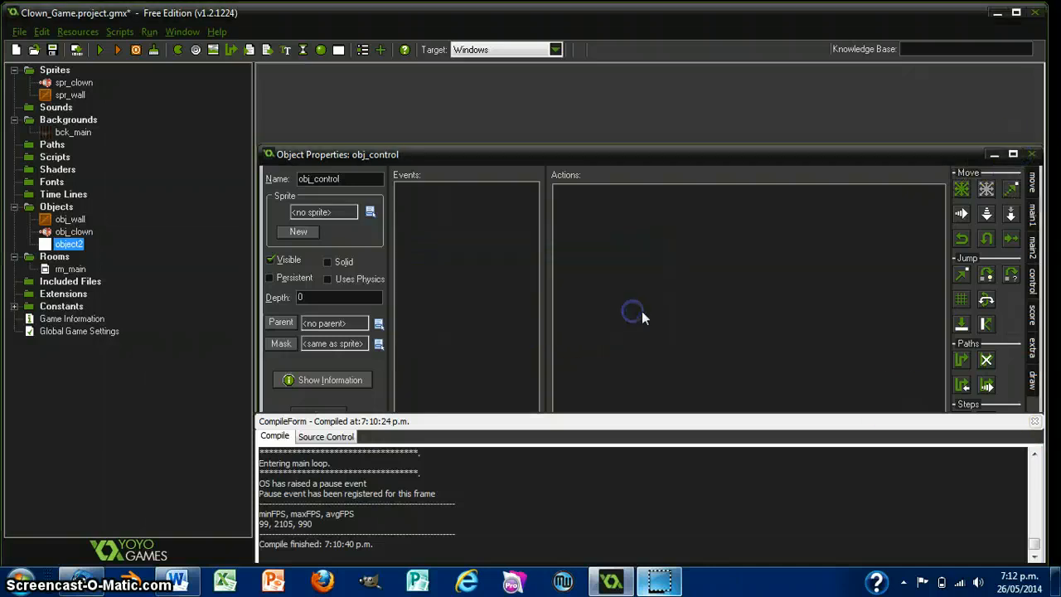
left_click(1012, 155)
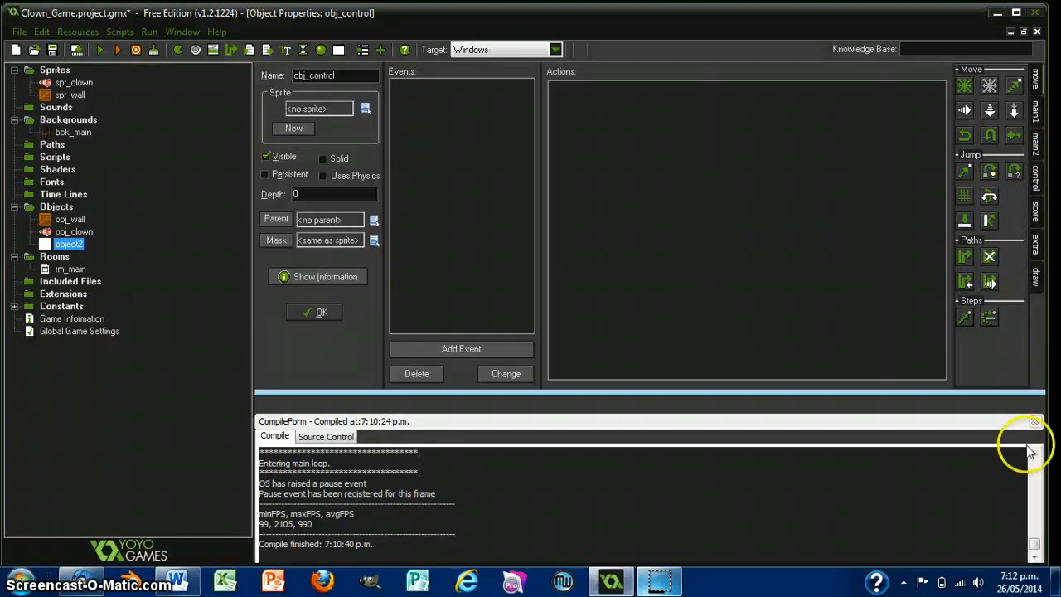
Close the compile output and add a Draw event to obj_control, with the score actions displayed.
left_click(1034, 421)
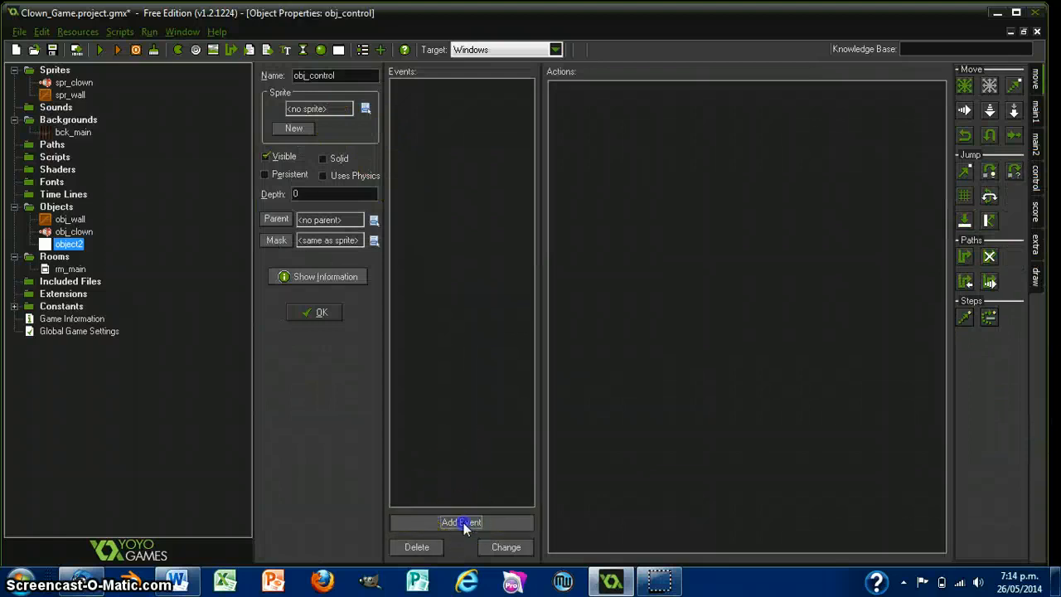
left_click(464, 522)
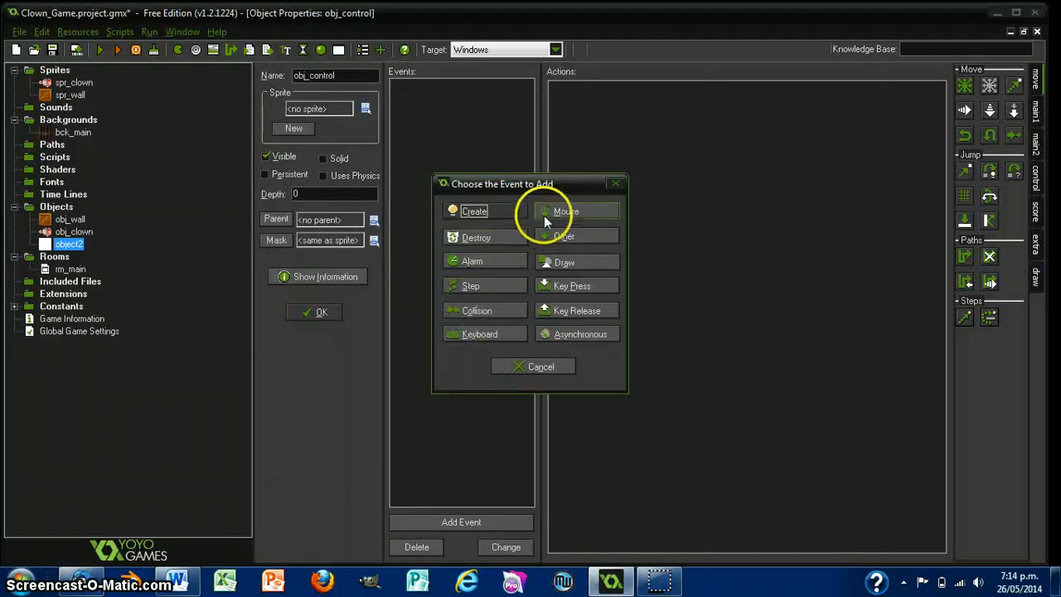
left_click(571, 263)
left_click(584, 270)
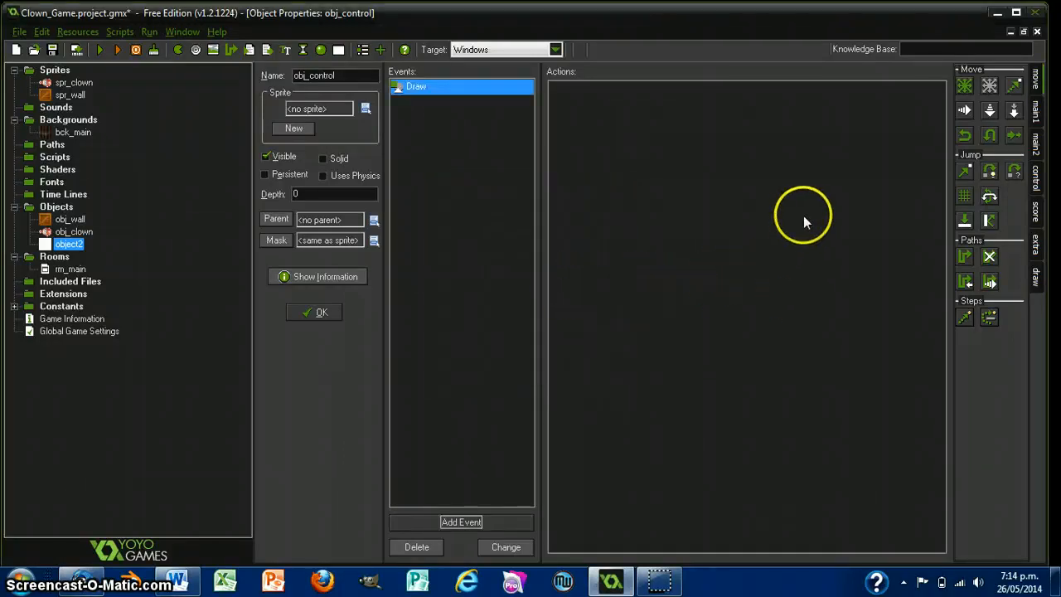
left_click(1036, 211)
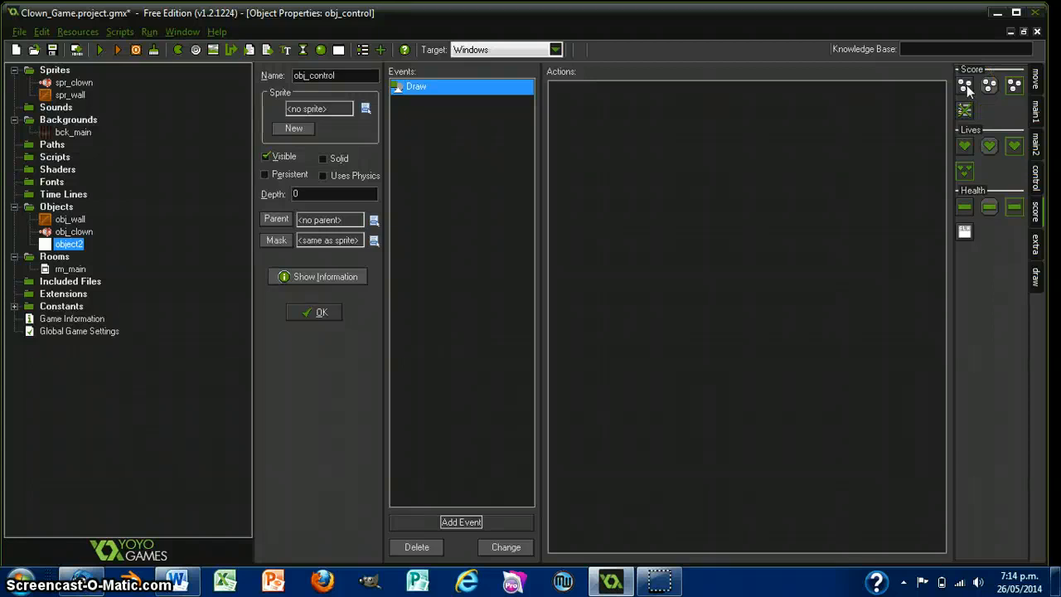
left_click_drag(968, 88, 856, 131)
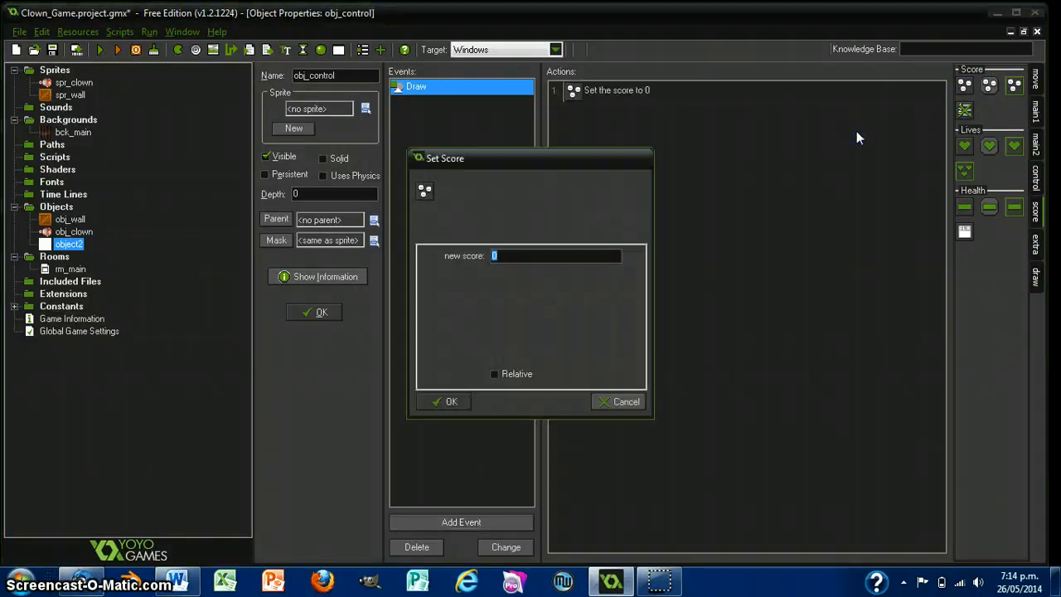
left_click(612, 402)
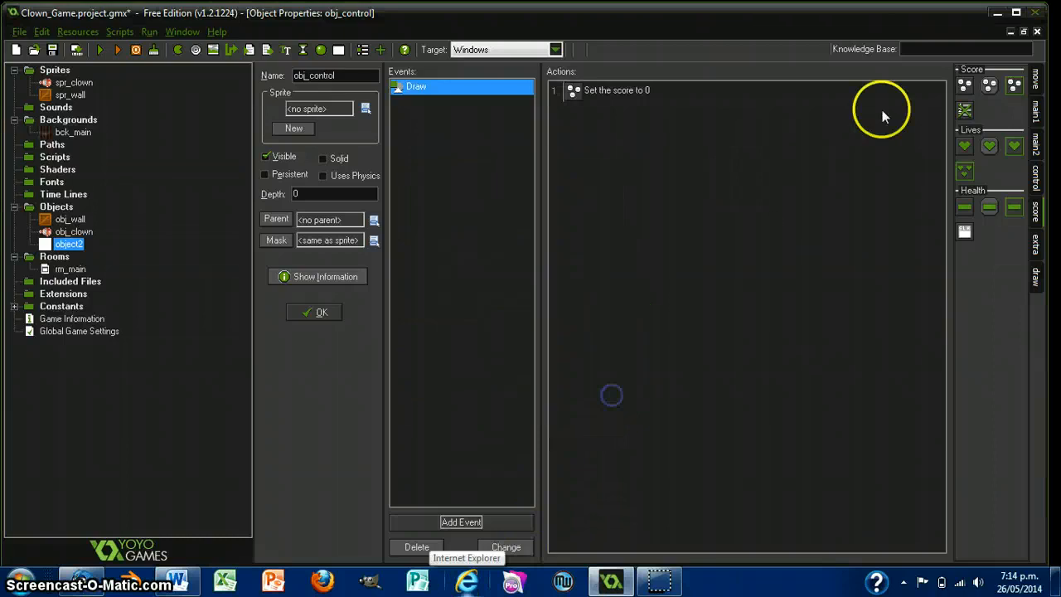
right_click(620, 92)
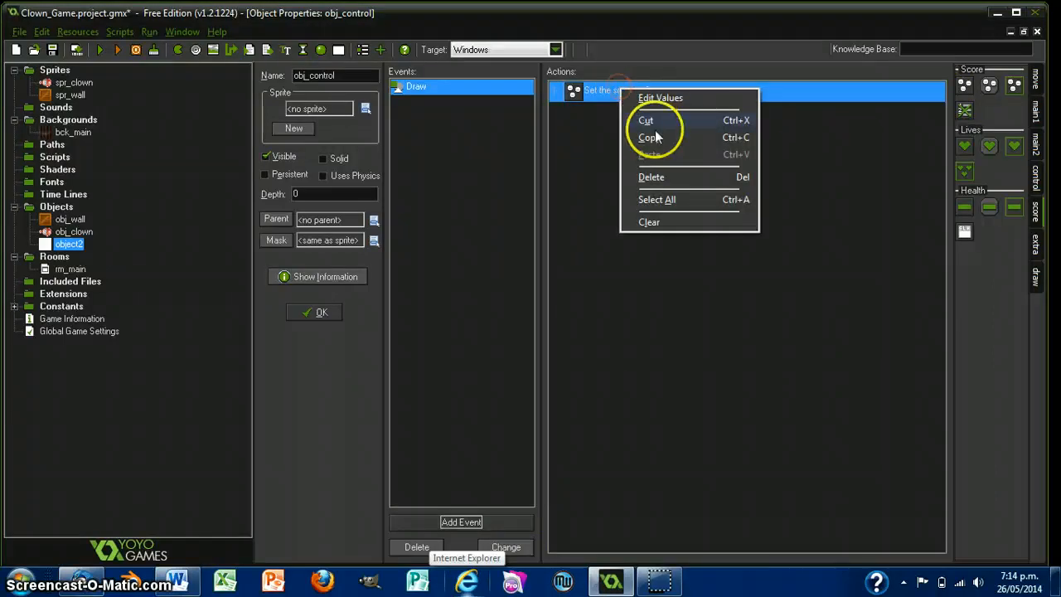
left_click(650, 177)
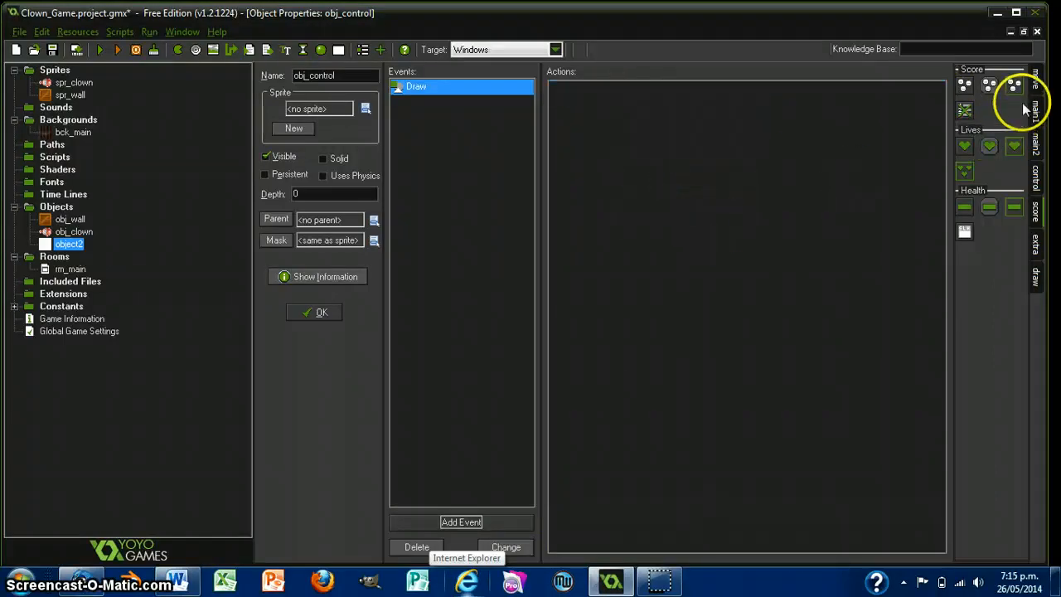
Add a Draw Score action at x 64, y 64 to obj_control's Draw event and close the object, saving its changes.
mouse_move(1013, 87)
left_mouse_down()
mouse_move(998, 102)
mouse_move(812, 113)
left_mouse_up()
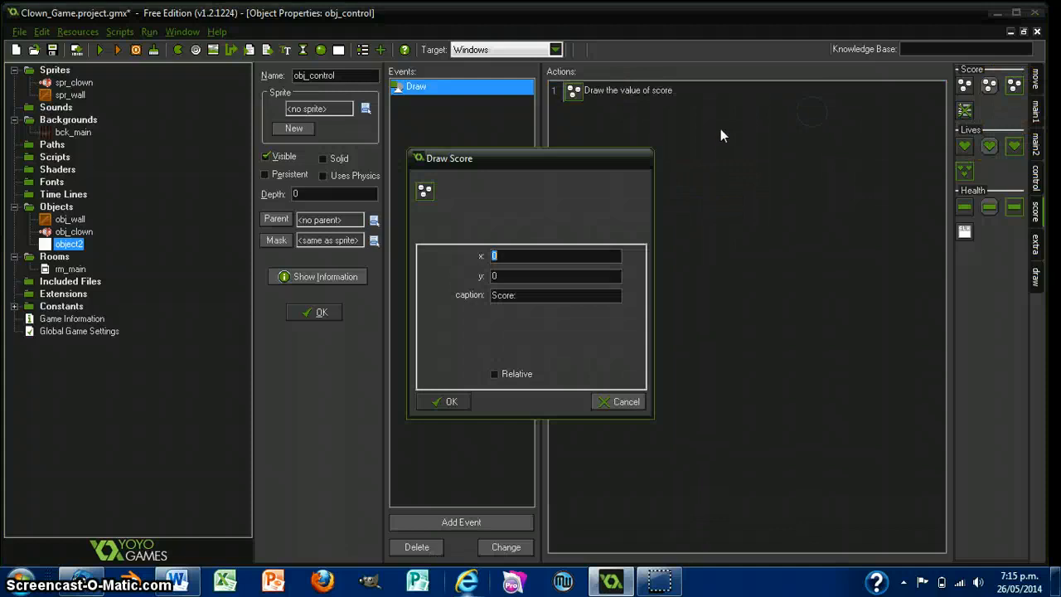
left_click(531, 257)
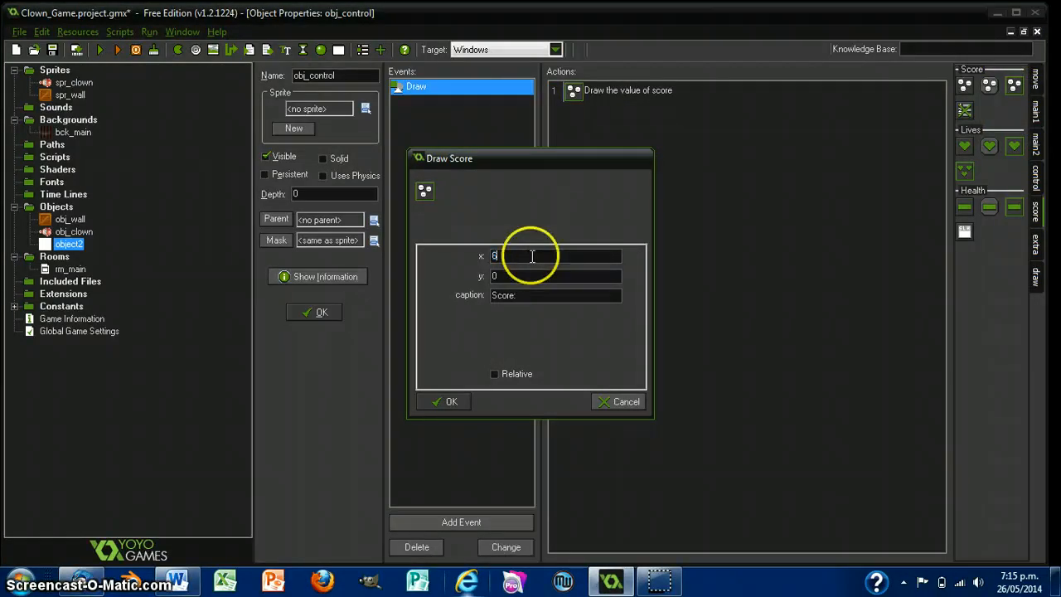
left_click(525, 278)
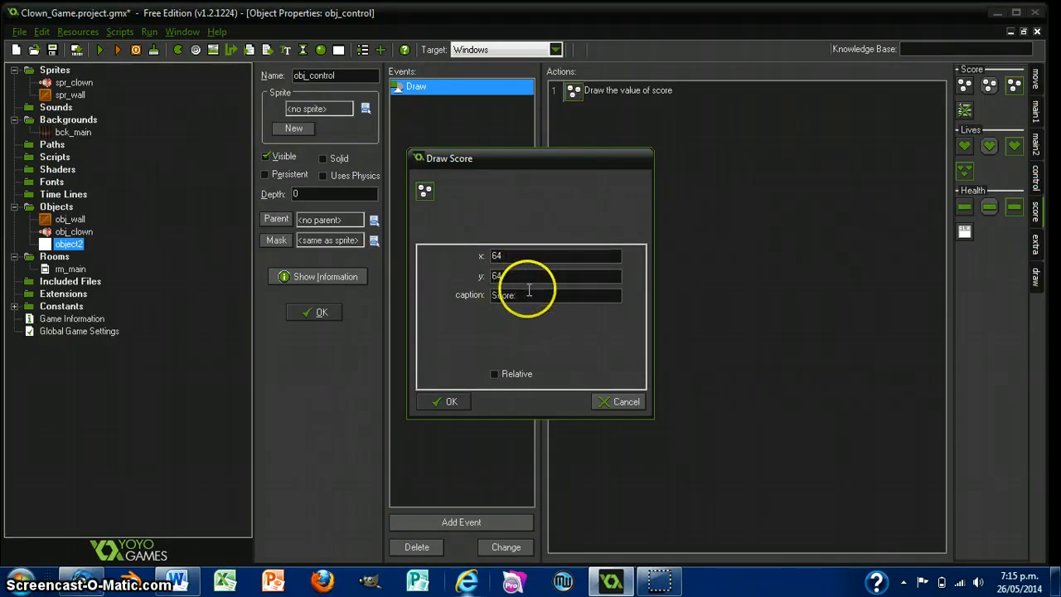
left_click(459, 403)
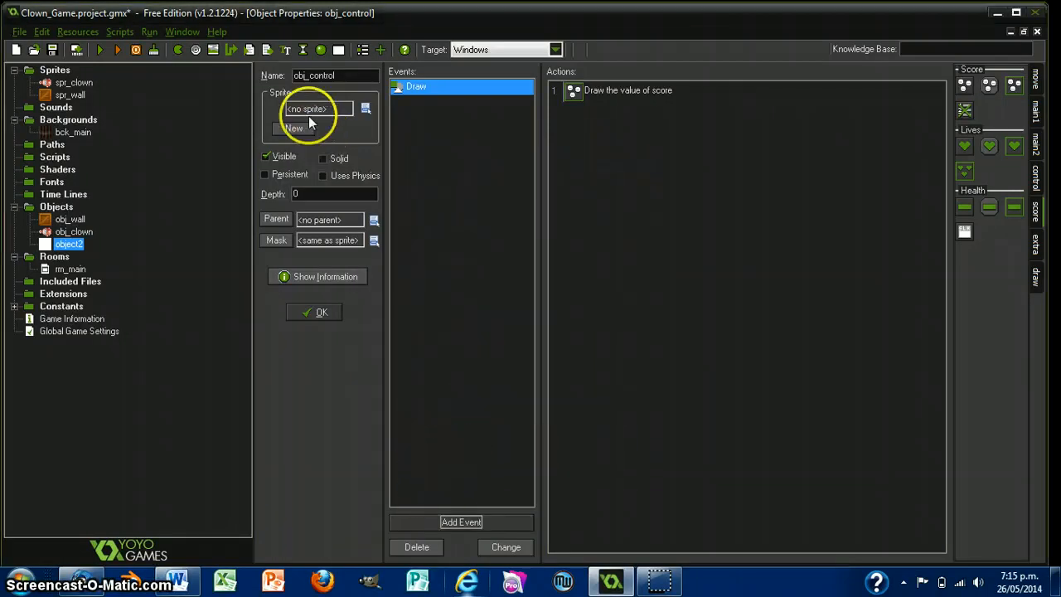
left_click(304, 312)
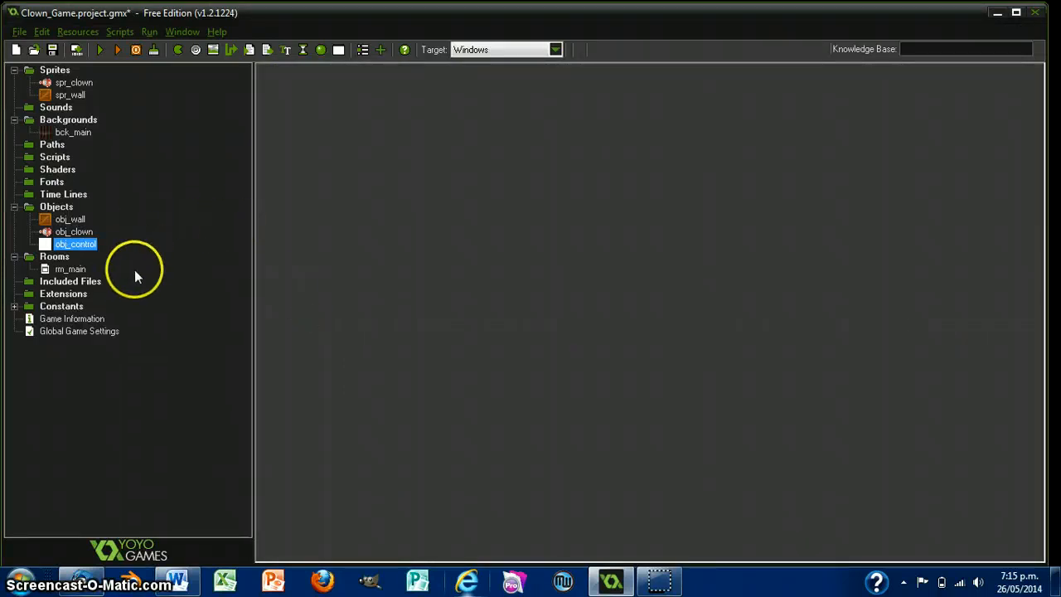
Place an obj_control instance in rm_main, move it to an empty spot near the room's centre, and close the room, saving its changes.
double_click(71, 270)
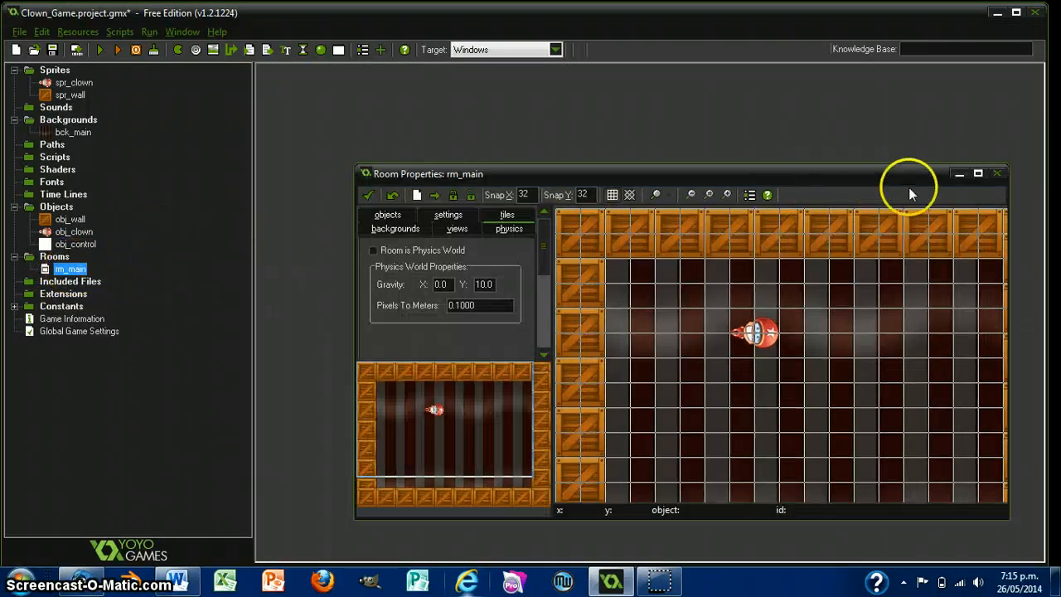
left_click(977, 173)
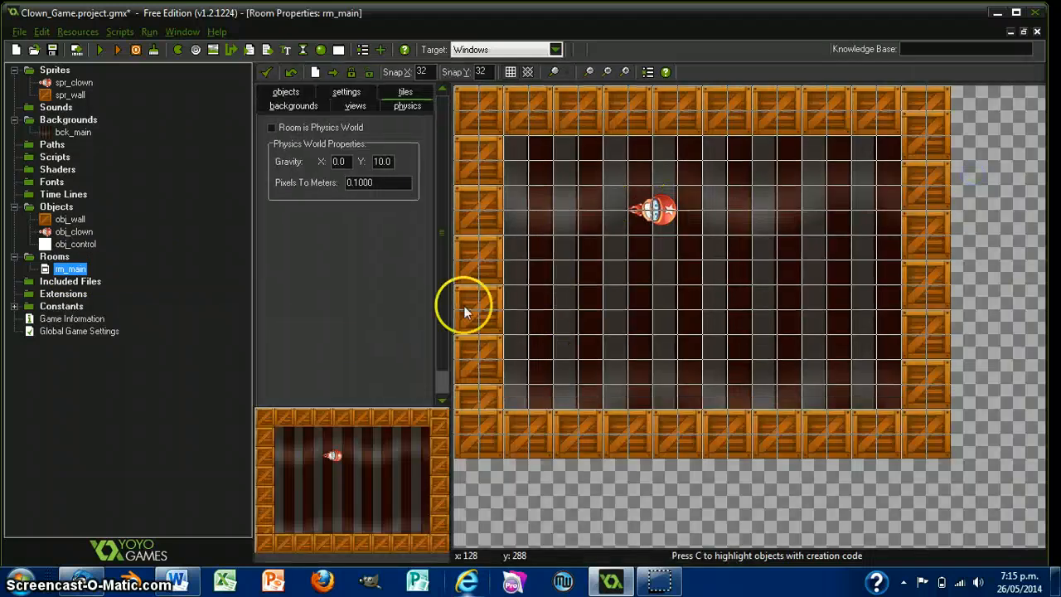
left_click(285, 91)
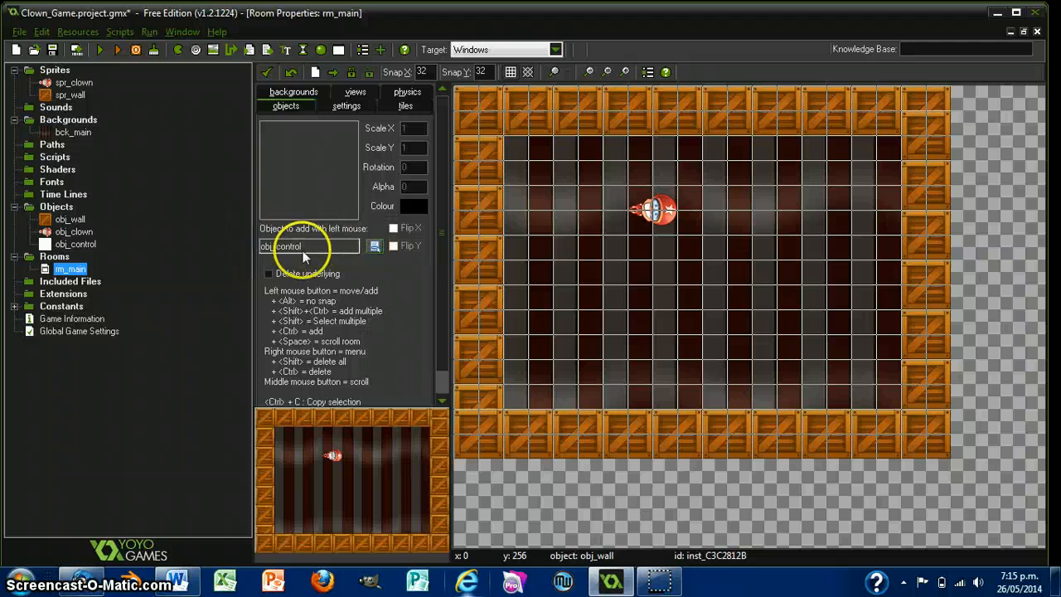
left_click(373, 251)
left_click(410, 295)
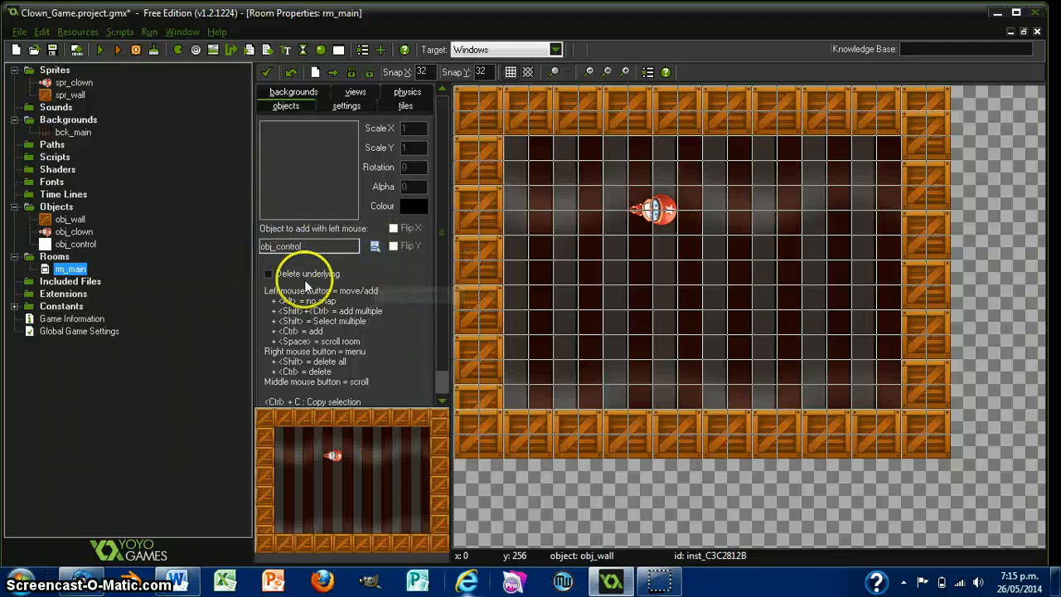
left_click(517, 163)
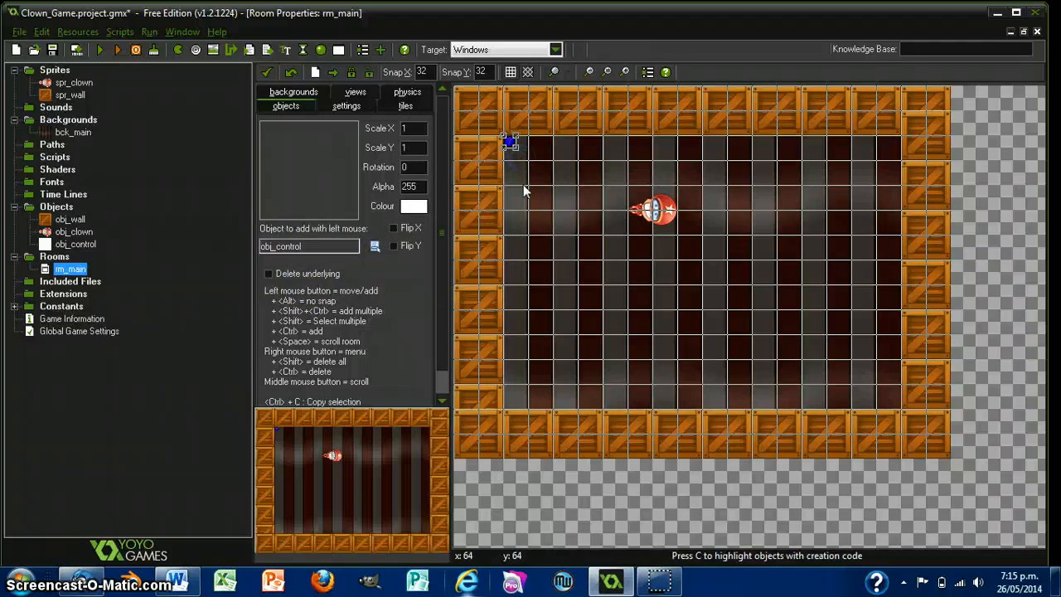
left_click_drag(510, 143, 608, 264)
left_click(501, 149)
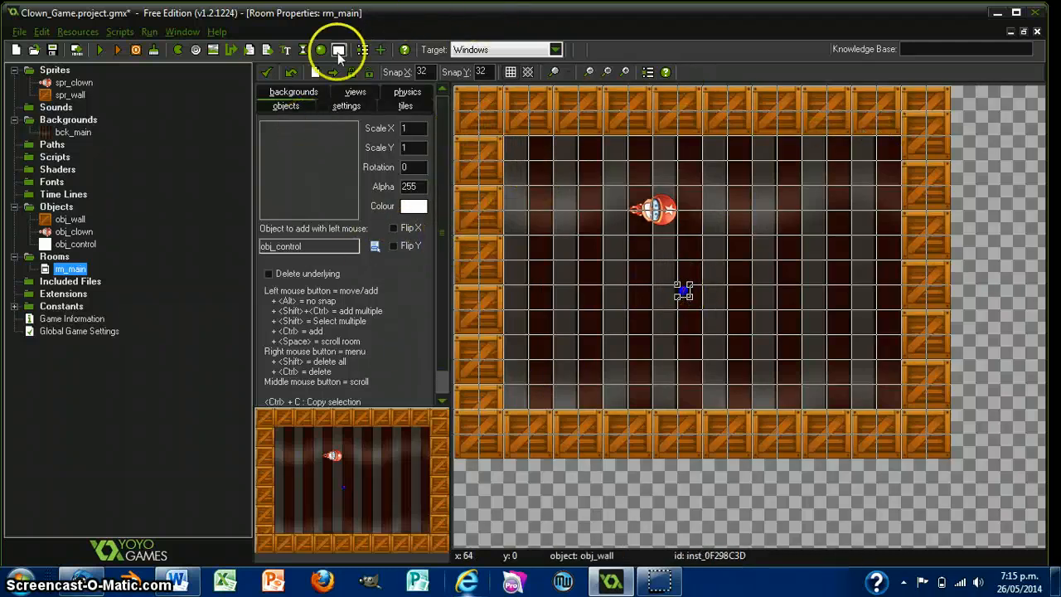
left_click(269, 73)
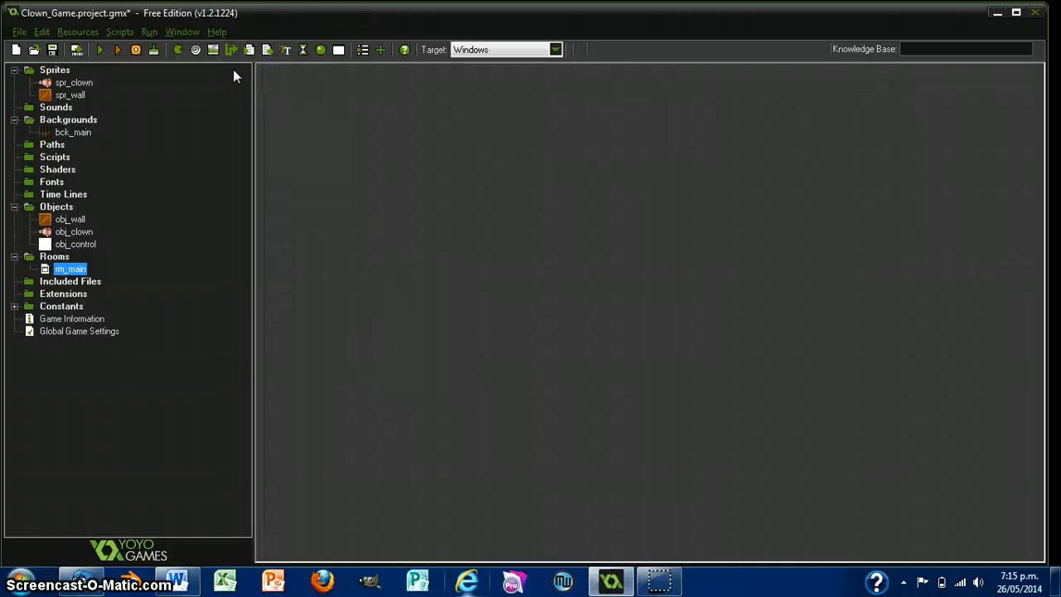
Run the game, try catching the clown several times to check the on-screen score, and close the game window.
left_click(102, 52)
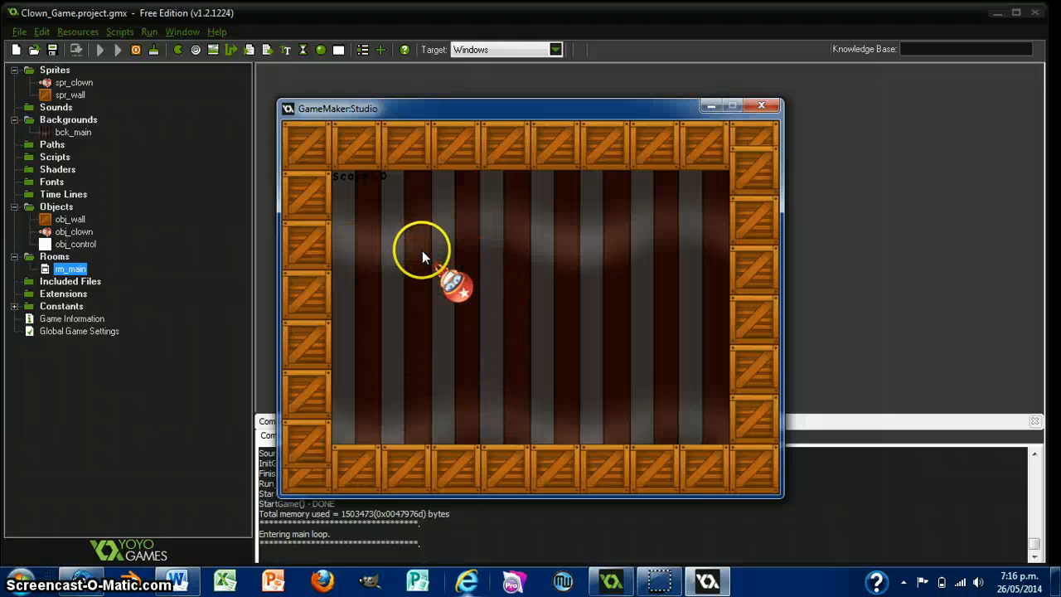
left_click(480, 307)
left_click(521, 371)
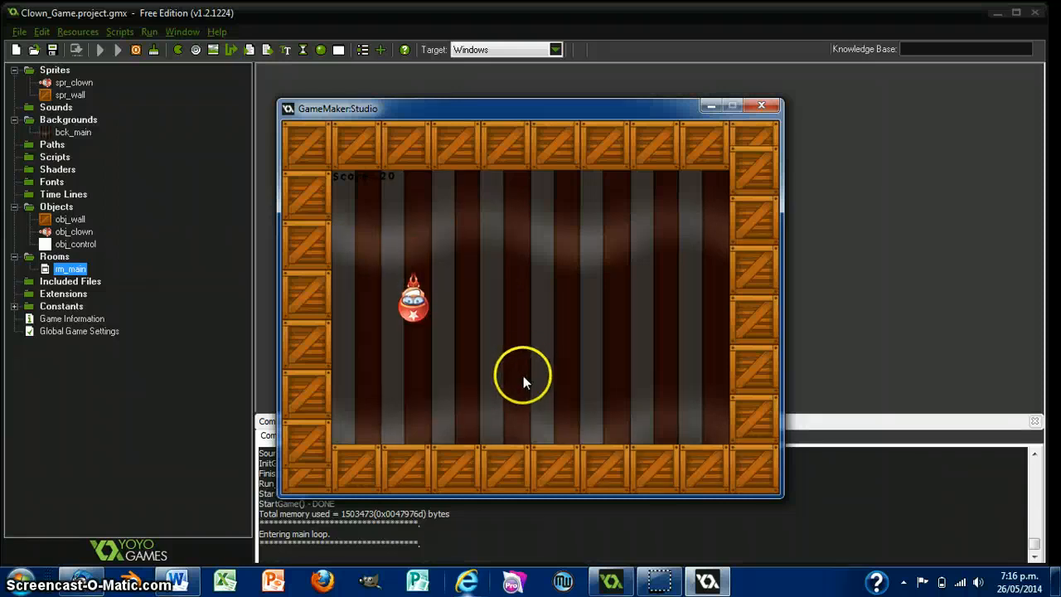
left_click(422, 405)
left_click(481, 356)
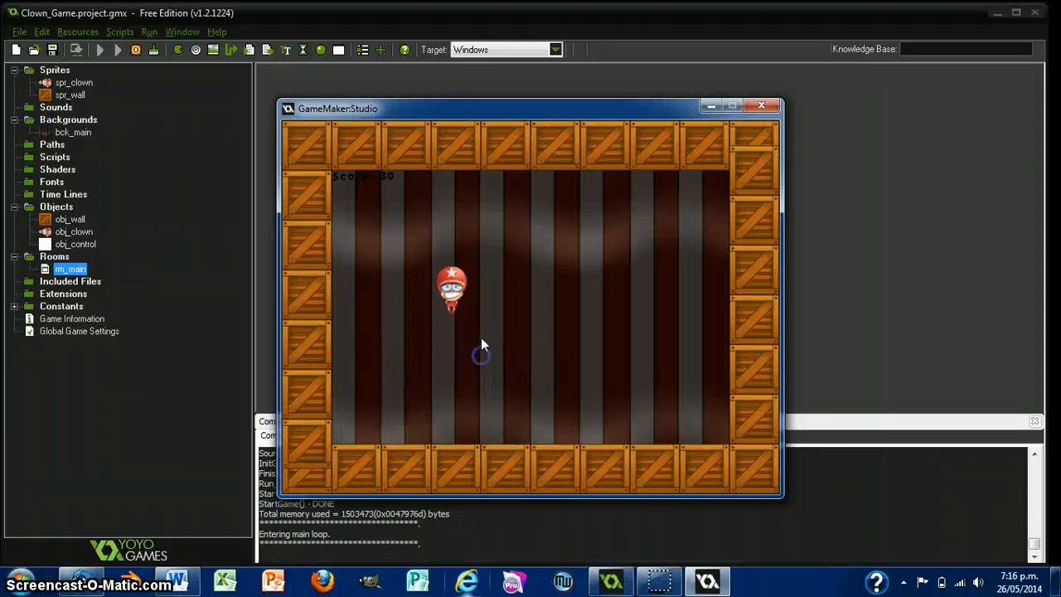
left_click(454, 258)
left_click(480, 313)
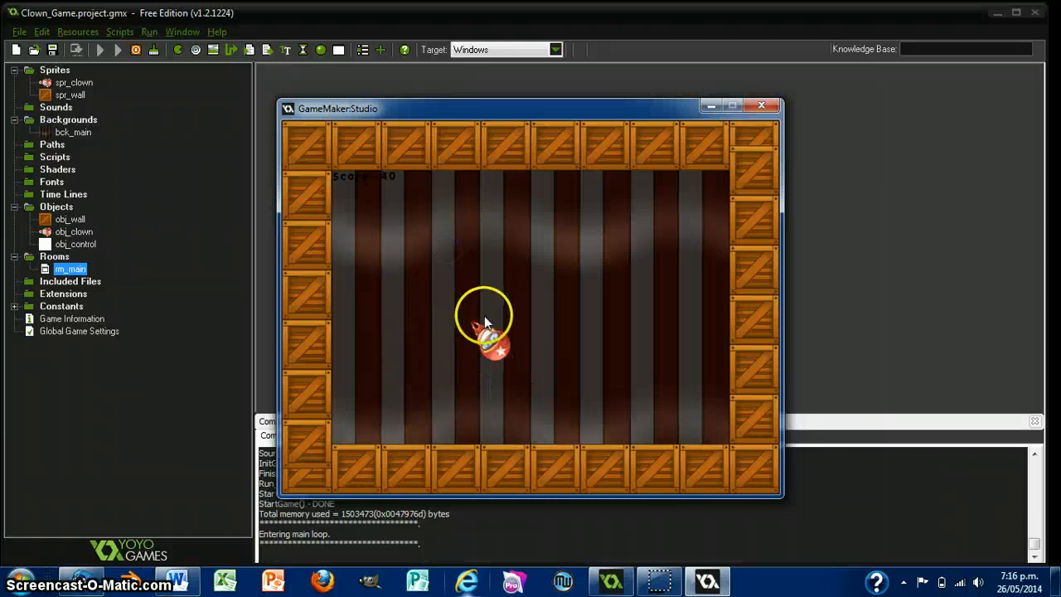
left_click(523, 369)
left_click(462, 290)
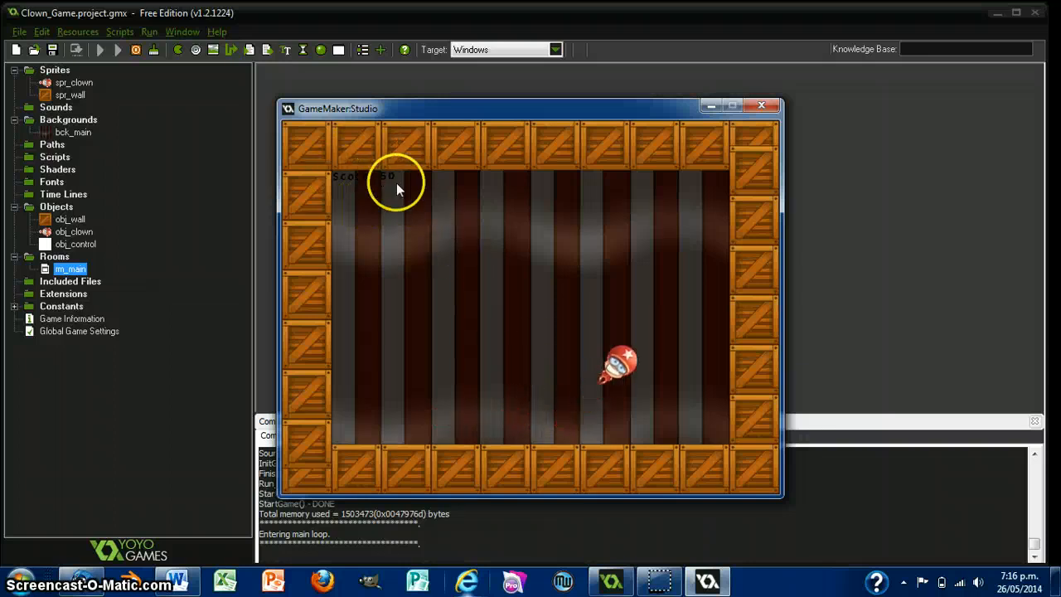
left_click(760, 105)
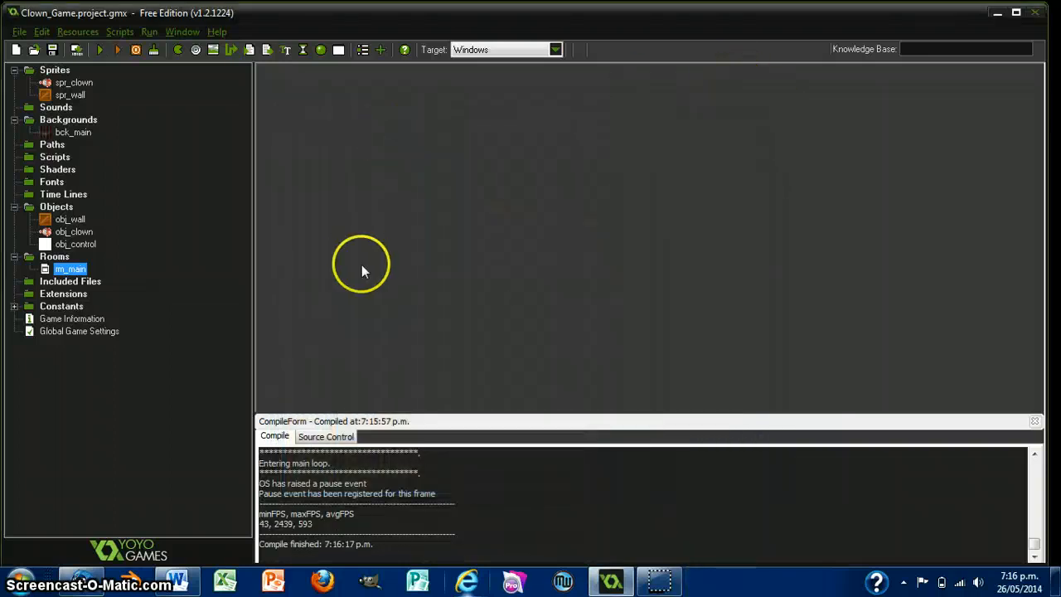
Add a Set Color action with a bright purple after the Draw Score action in obj_control's Draw event, and close the object, saving its changes.
left_click(90, 246)
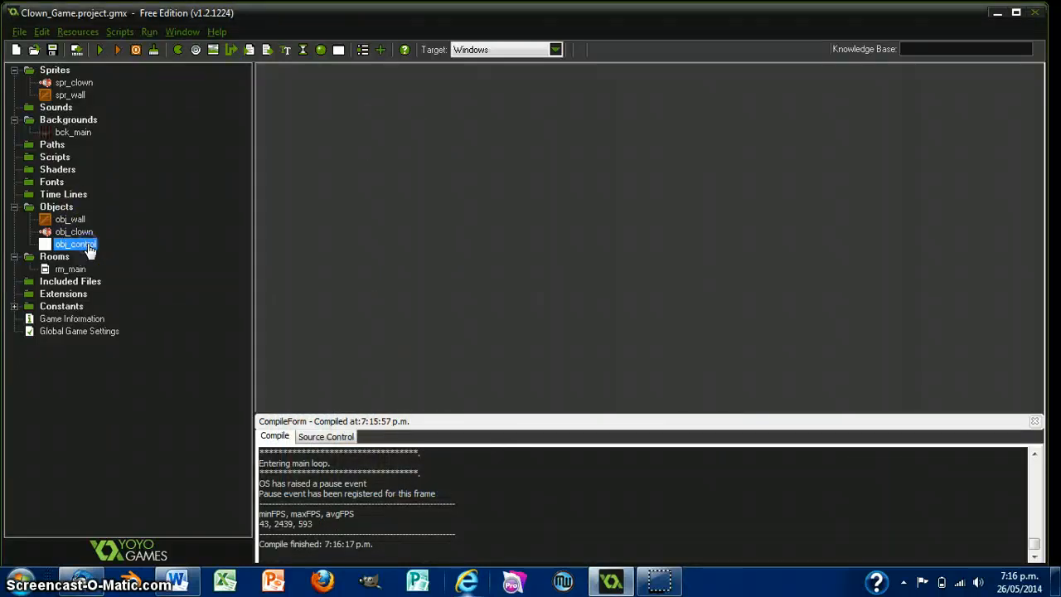
double_click(89, 247)
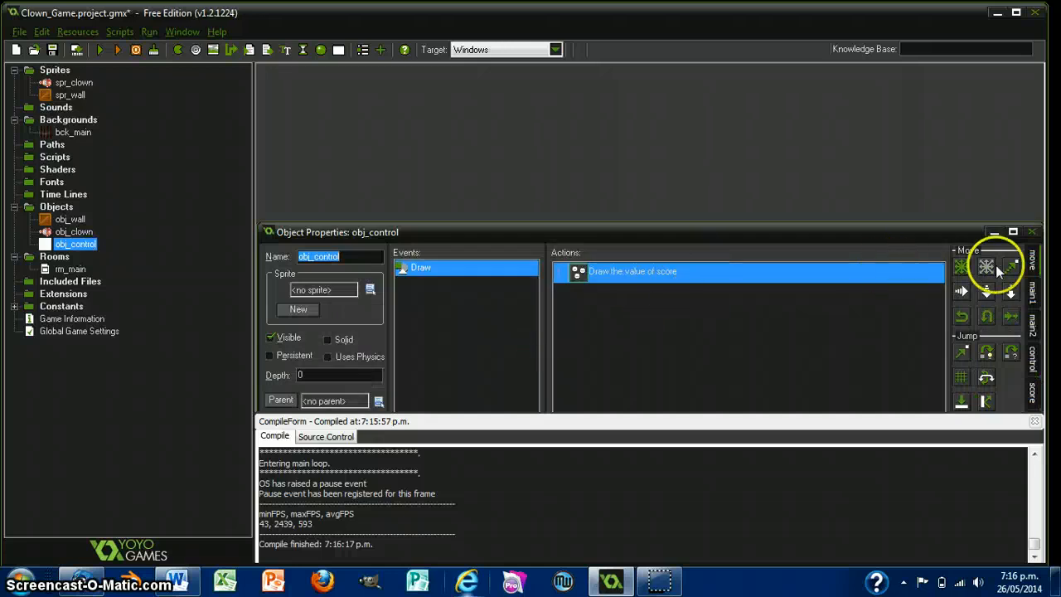
left_click(1012, 231)
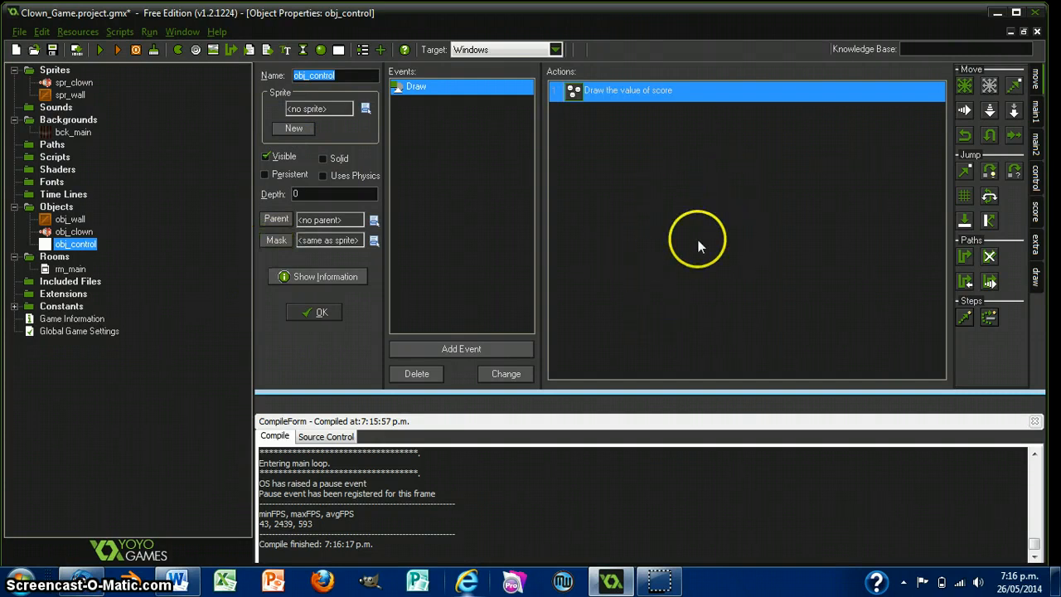
left_click(1035, 247)
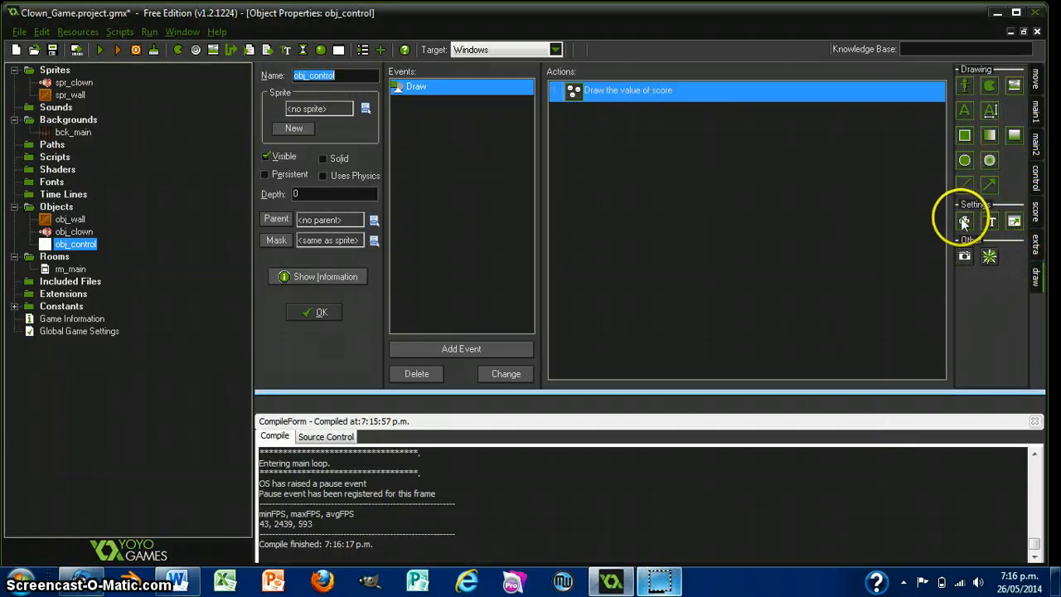
left_click_drag(787, 176, 787, 175)
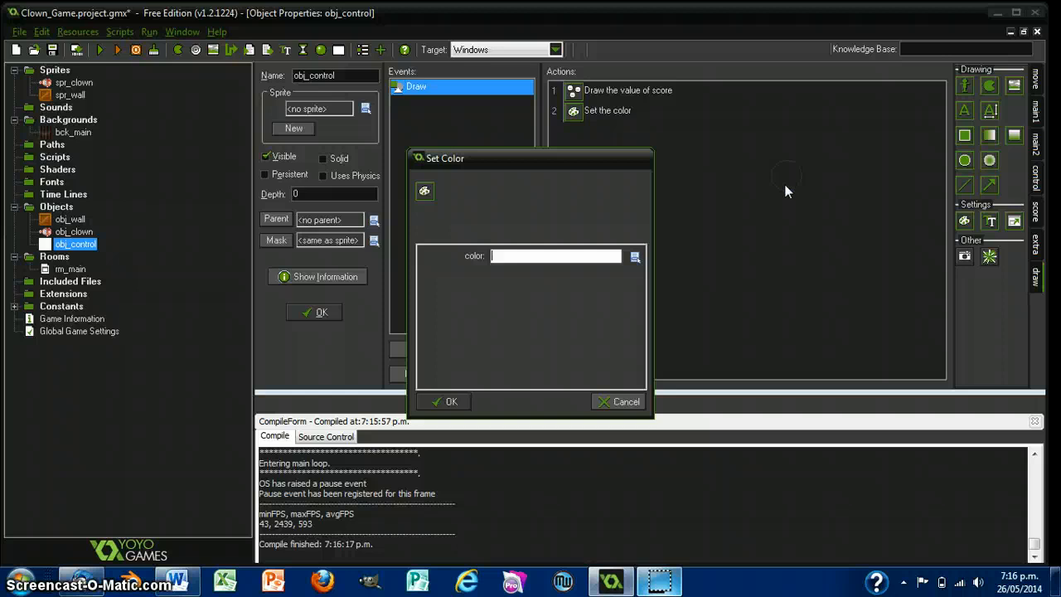
left_click(635, 257)
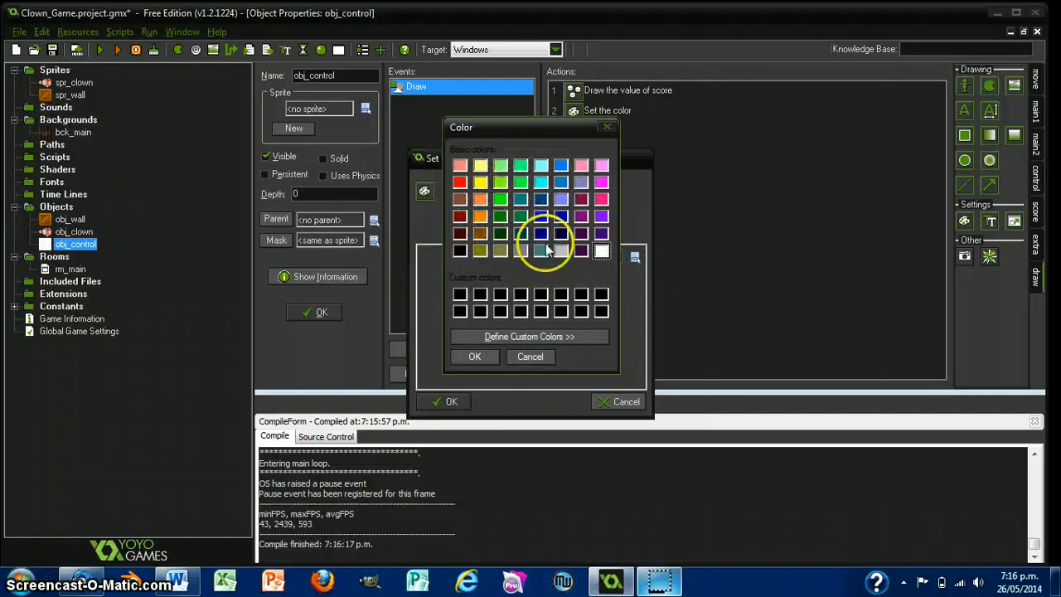
left_click(601, 216)
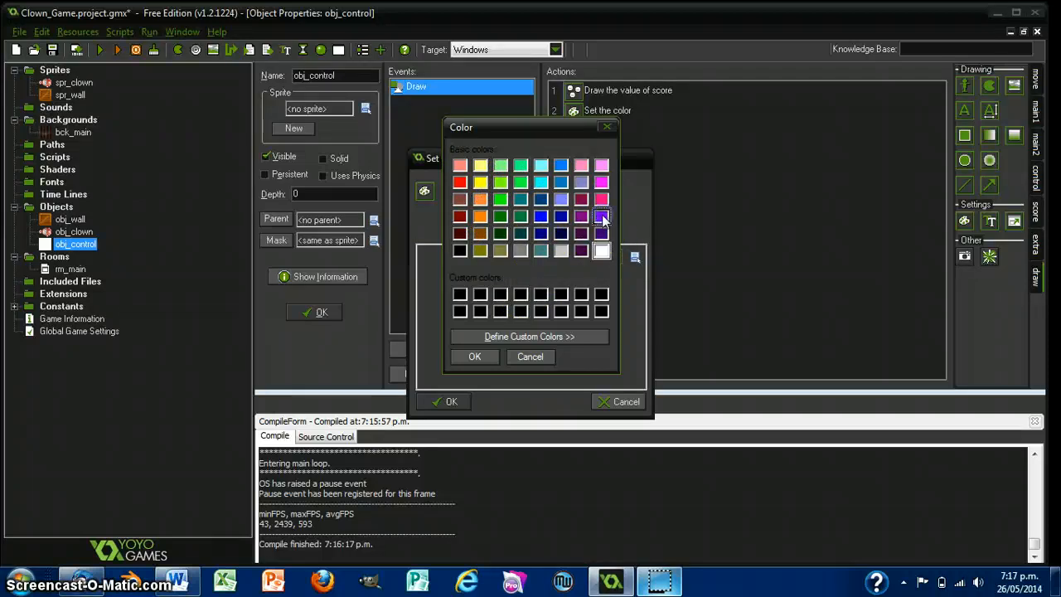
left_click(467, 358)
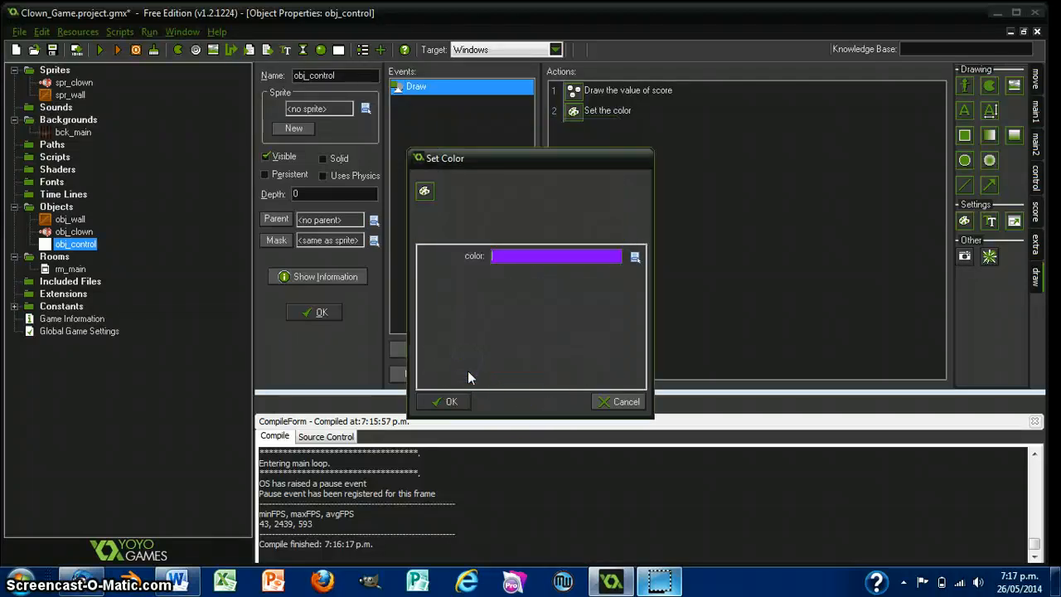
left_click(452, 401)
left_click(321, 311)
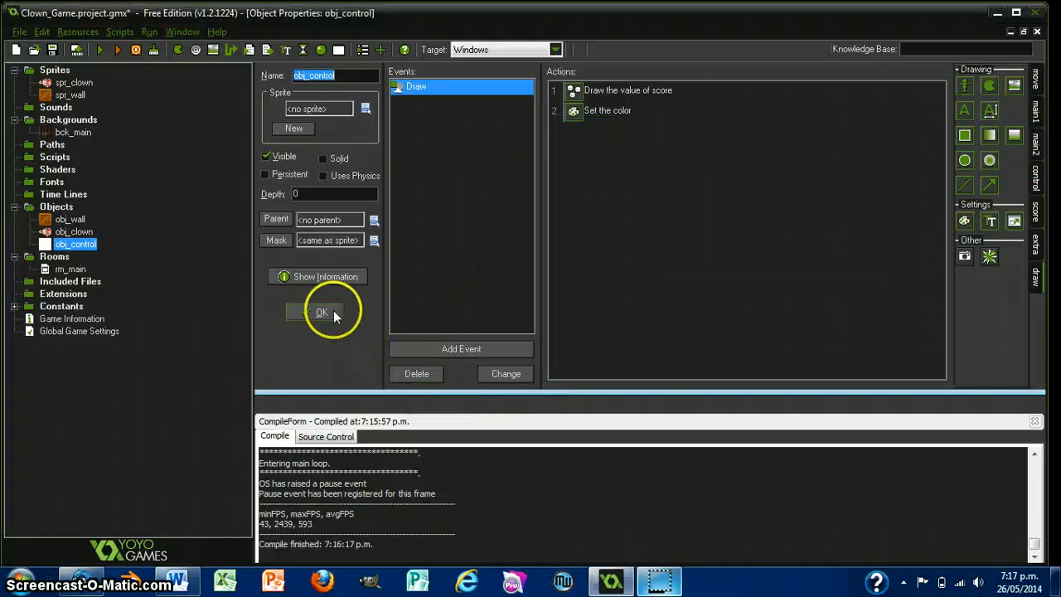
Run the game, try catching the moving clown repeatedly to check the coloured score display, and close the game window.
left_click(100, 49)
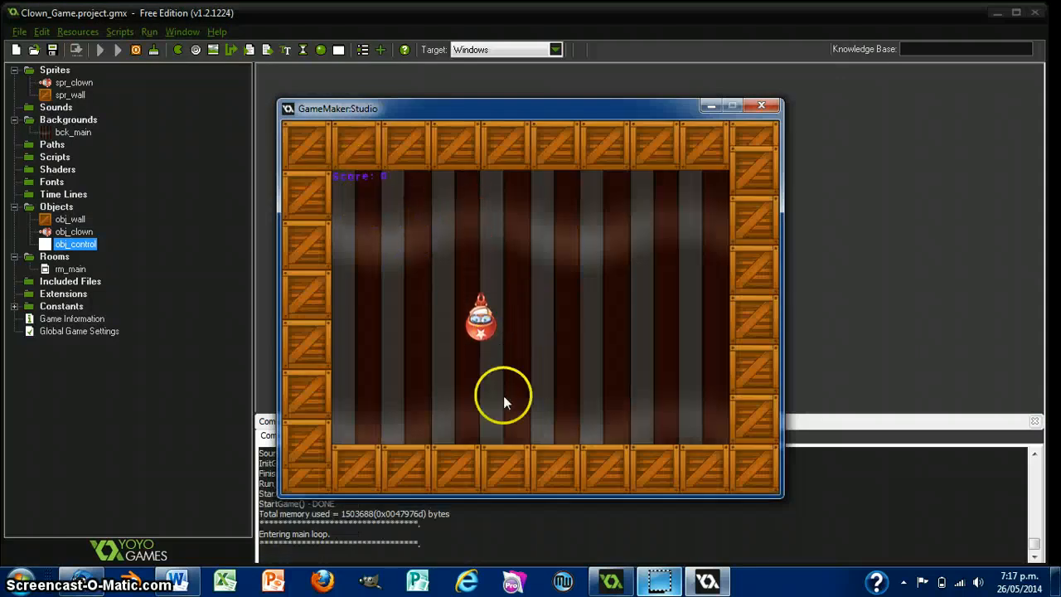
left_click(485, 276)
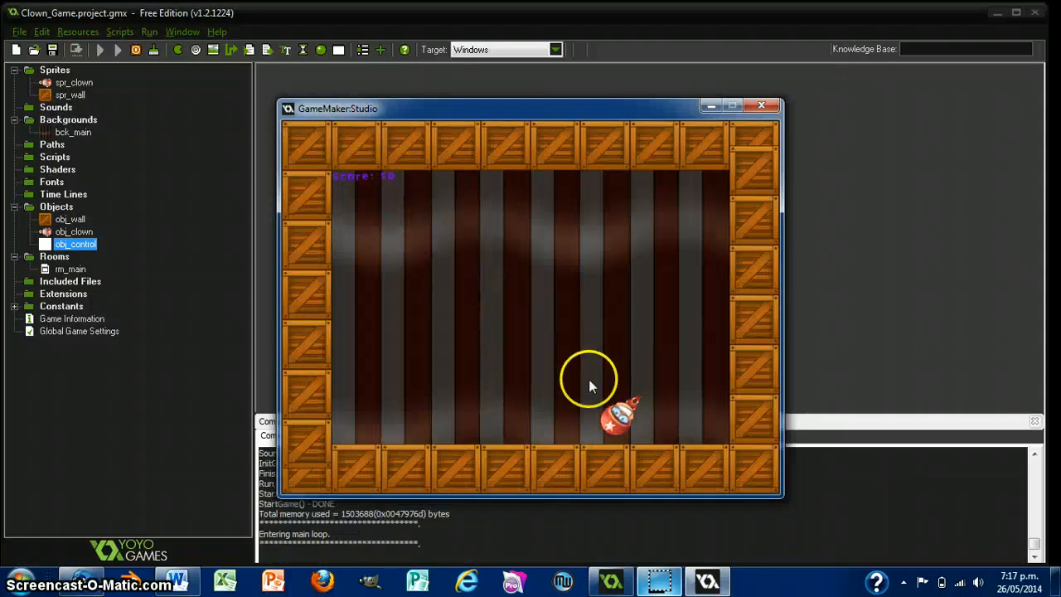
left_click(611, 322)
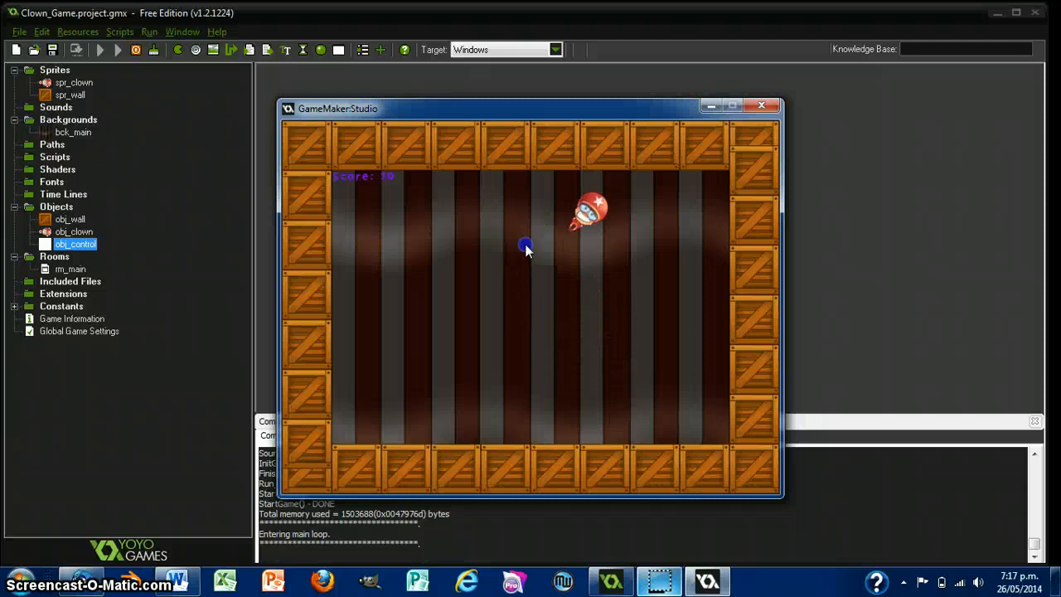
left_click(586, 251)
left_click(551, 382)
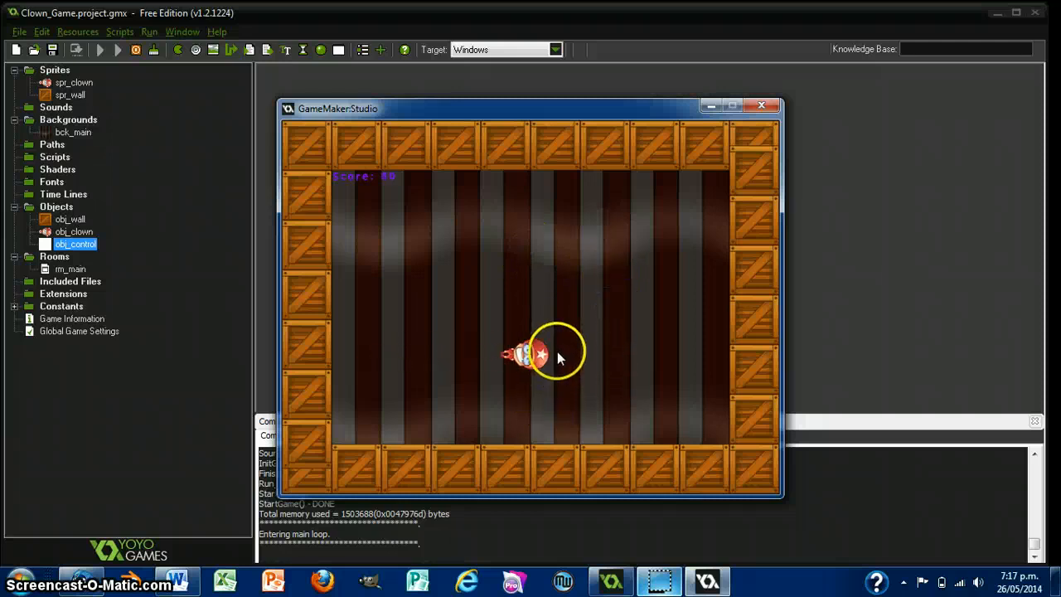
left_click(557, 350)
left_click(647, 317)
left_click(473, 262)
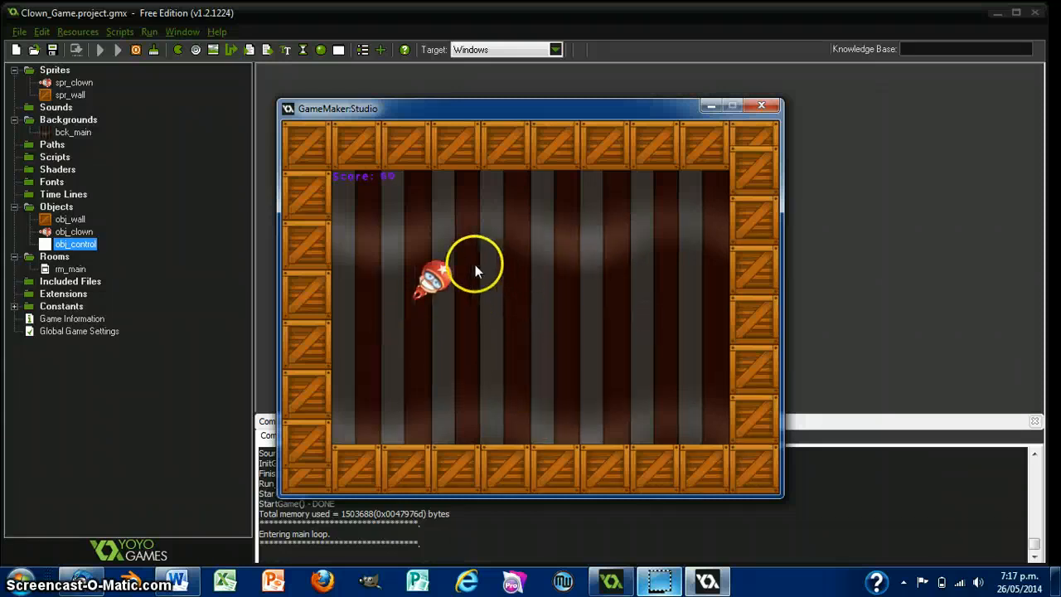
left_click(601, 292)
left_click(627, 260)
left_click(618, 289)
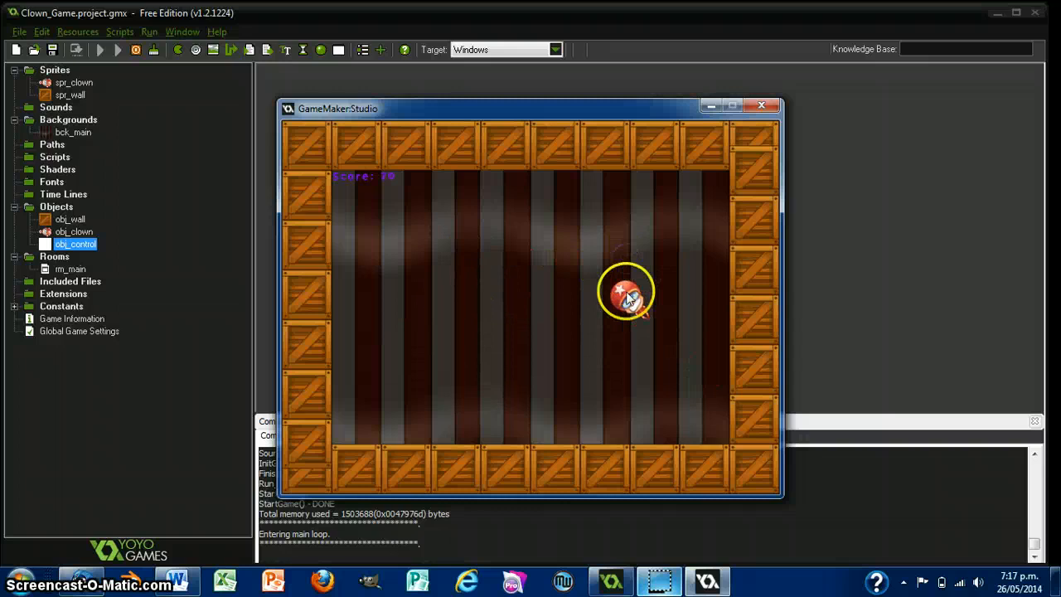
left_click(551, 207)
left_click(742, 138)
left_click(760, 106)
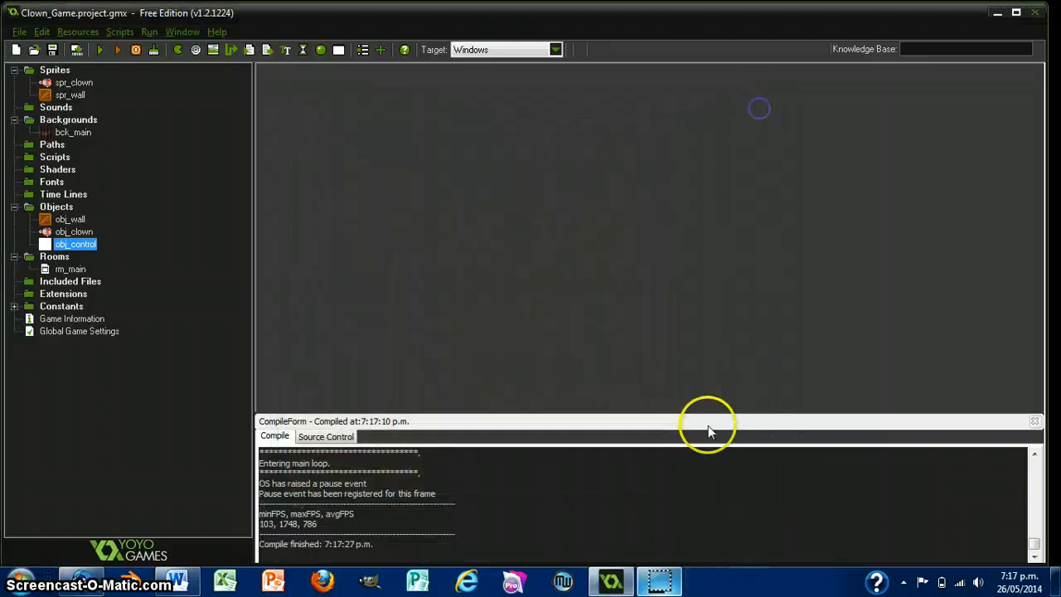